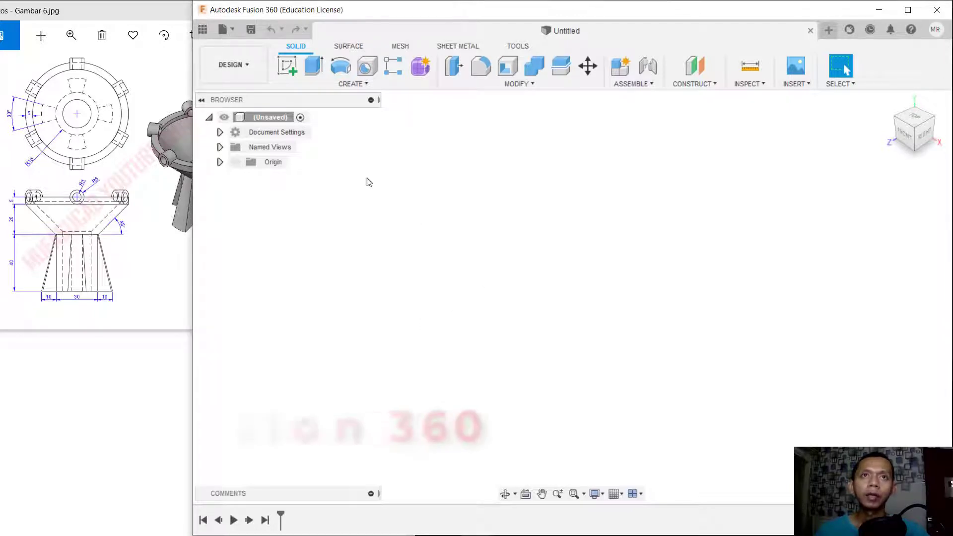
# Step: Start a sketch on the vertical plane facing the right view and draw a 15 mm horizontal line from the origin
pyautogui.click(291, 65)
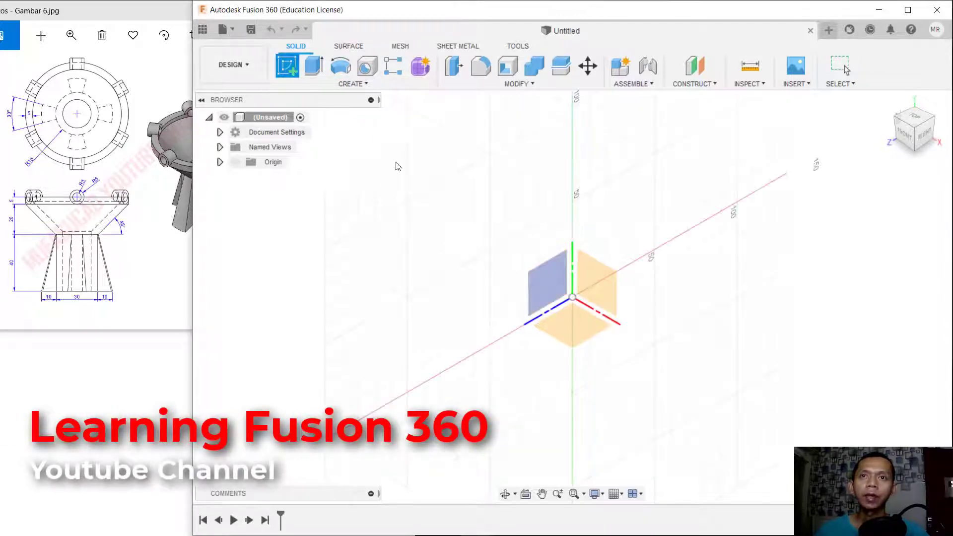
pyautogui.click(553, 269)
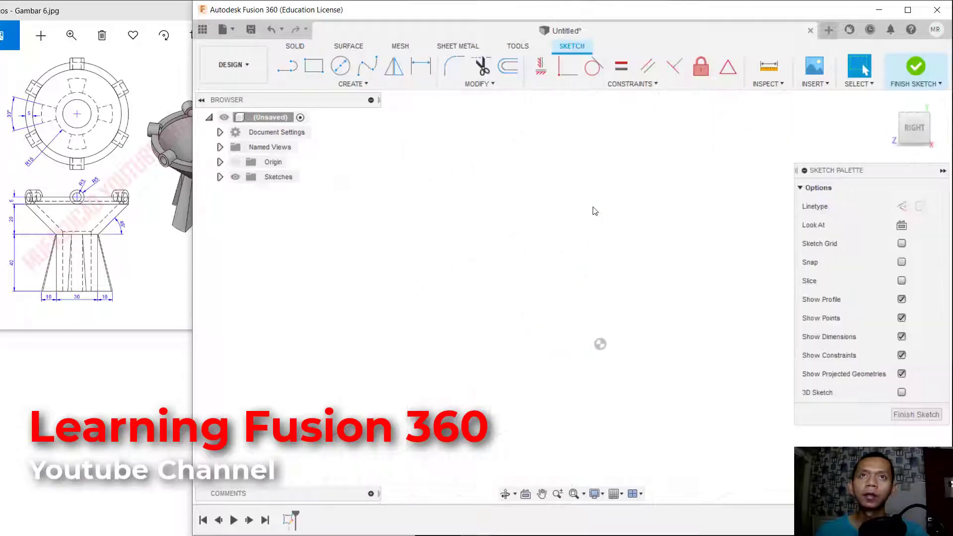
pyautogui.click(288, 65)
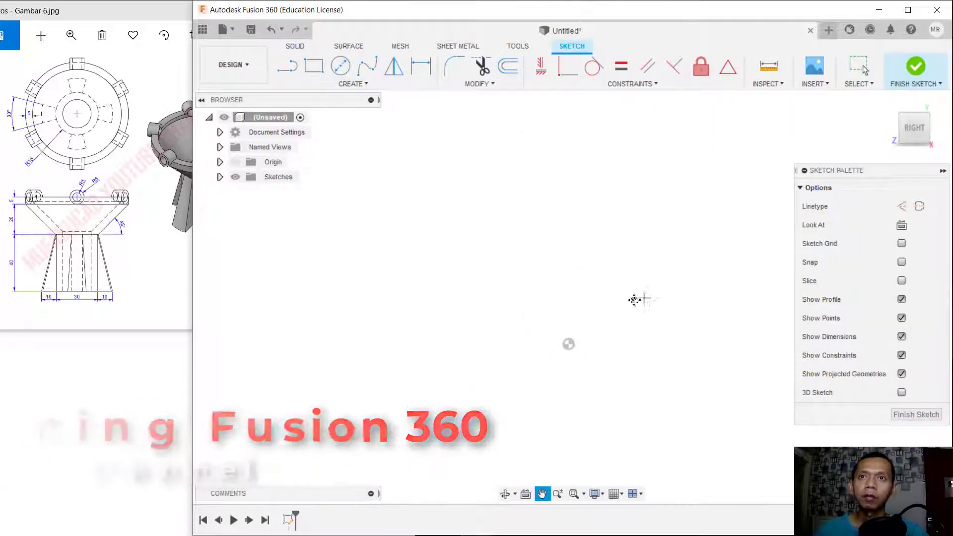
pyautogui.click(501, 374)
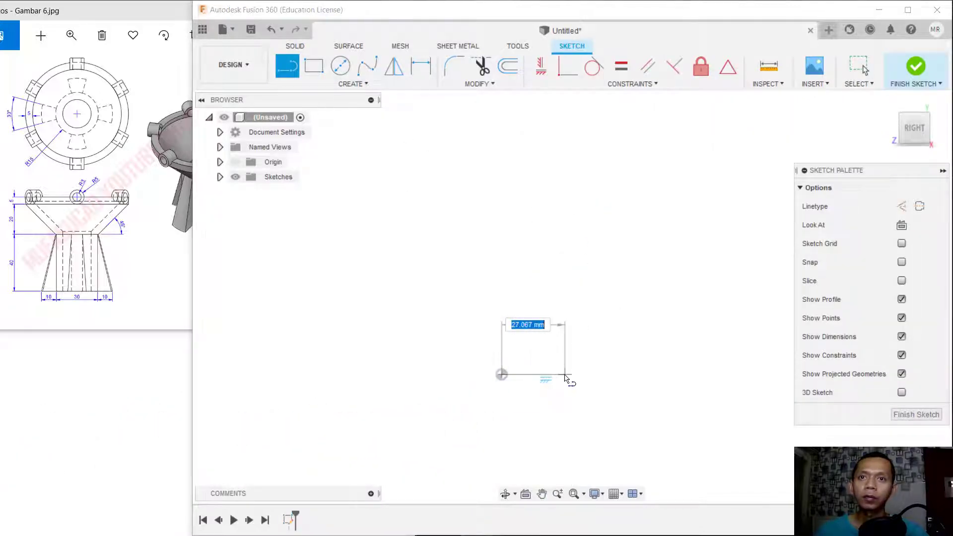
pyautogui.write('1')
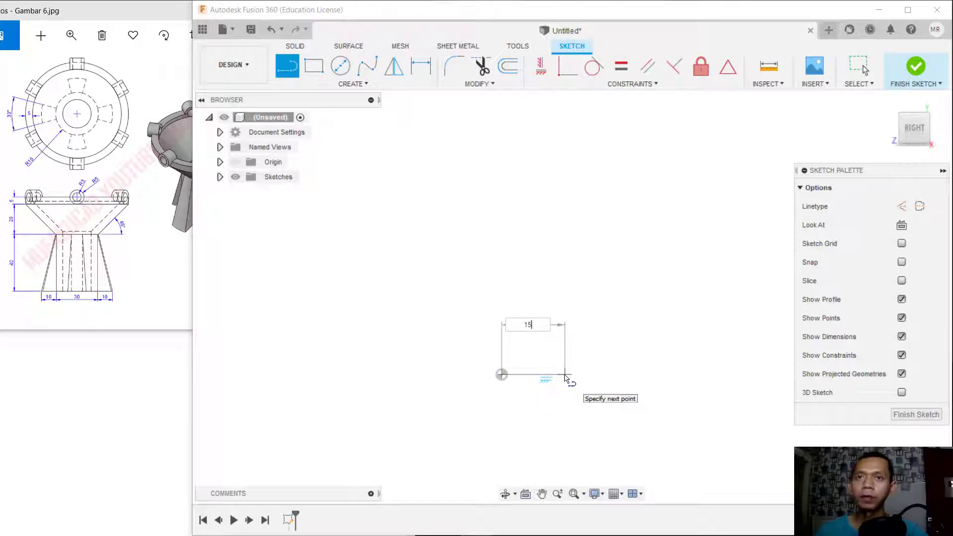
pyautogui.write('5')
pyautogui.press('Tab')
pyautogui.press('Return')
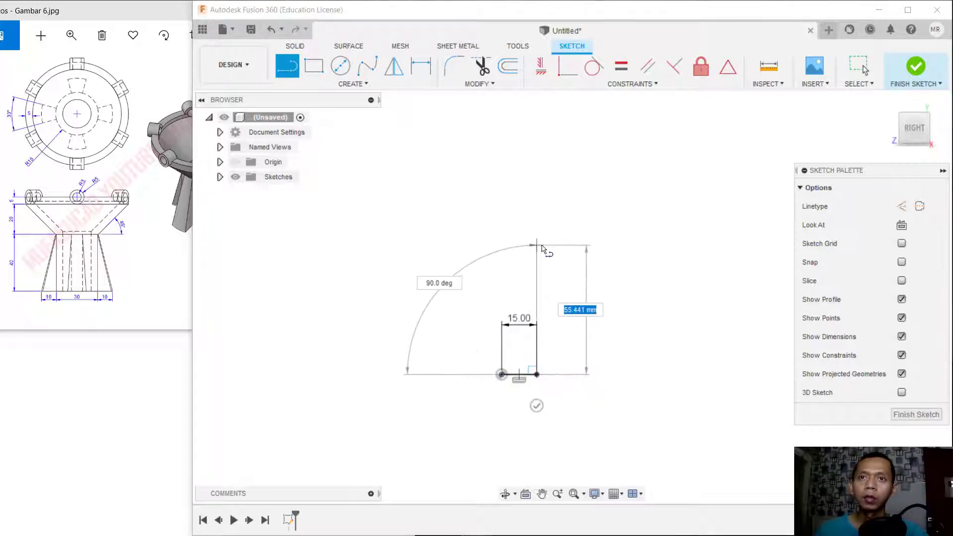
# Step: Continue the profile with a 40 mm vertical line, a slanted line rising outward about 27 mm, and a short vertical line about 10 mm long
pyautogui.write('40')
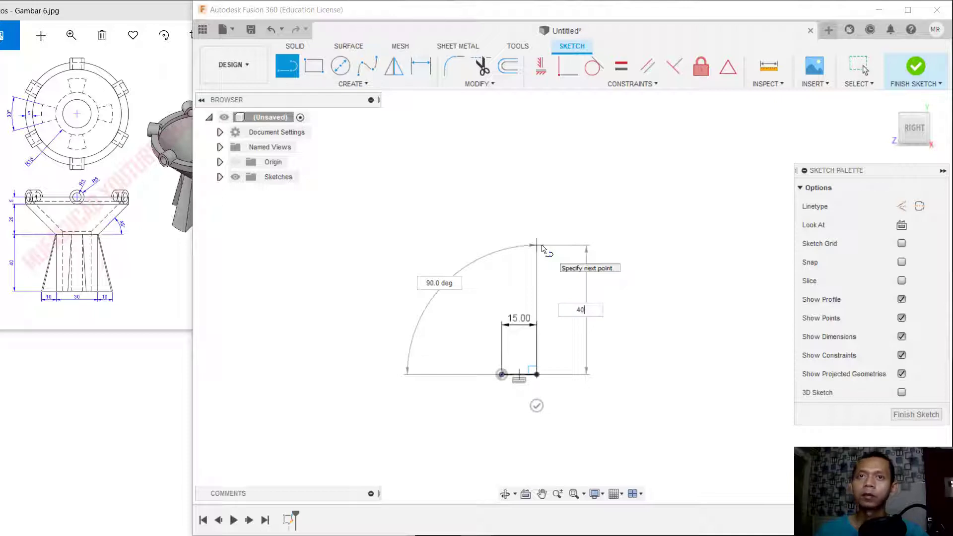
pyautogui.press('Tab')
pyautogui.press('Return')
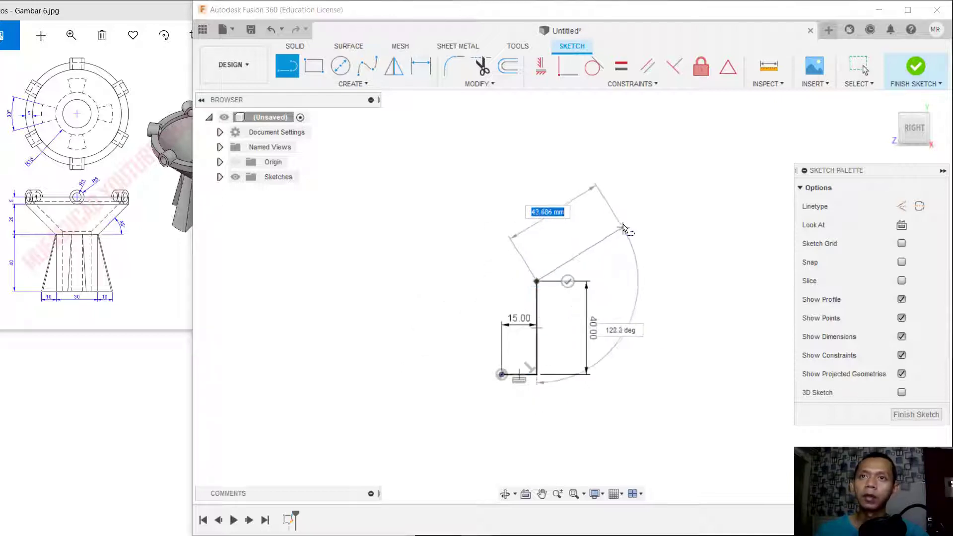
pyautogui.click(624, 219)
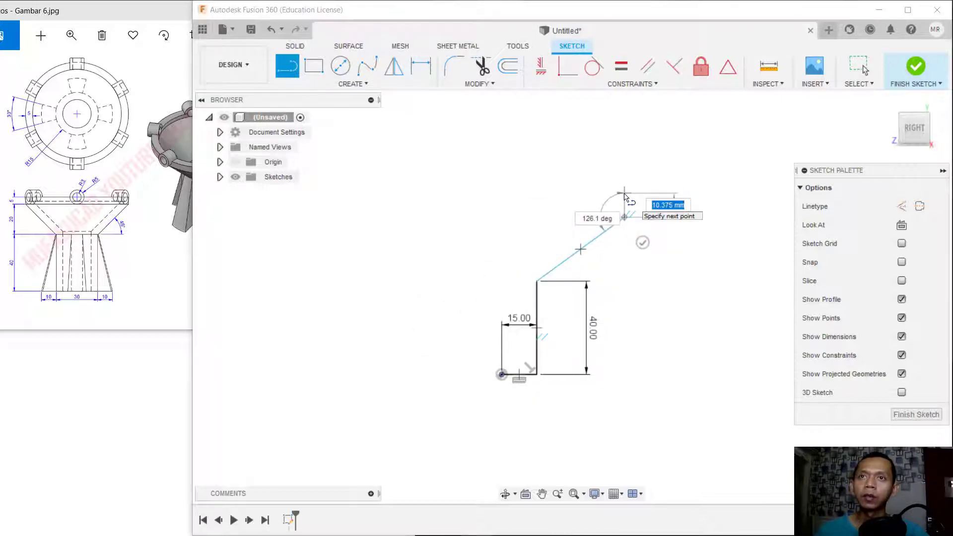
pyautogui.click(655, 194)
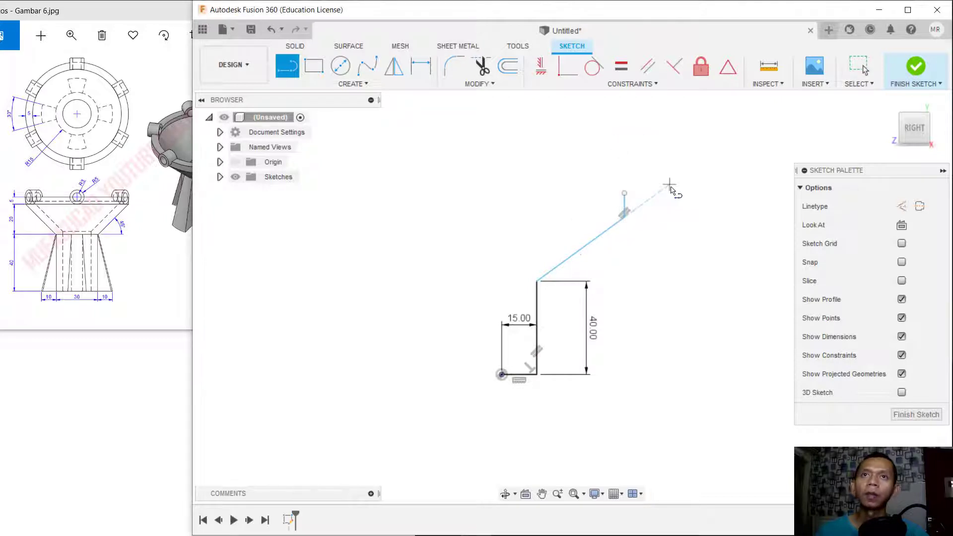
# Step: Dimension the slanted line's vertical height between its endpoints as 20 mm
pyautogui.click(423, 70)
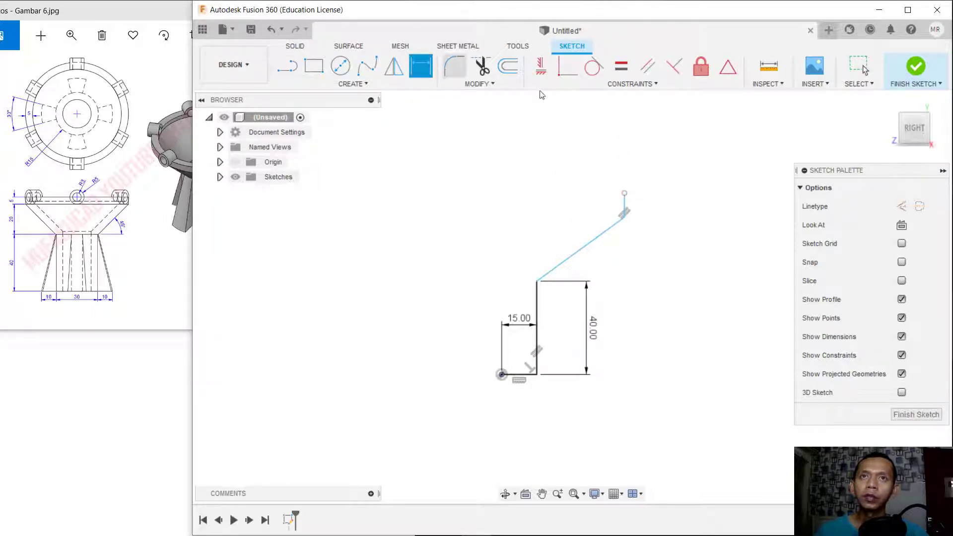
pyautogui.click(537, 281)
pyautogui.click(624, 219)
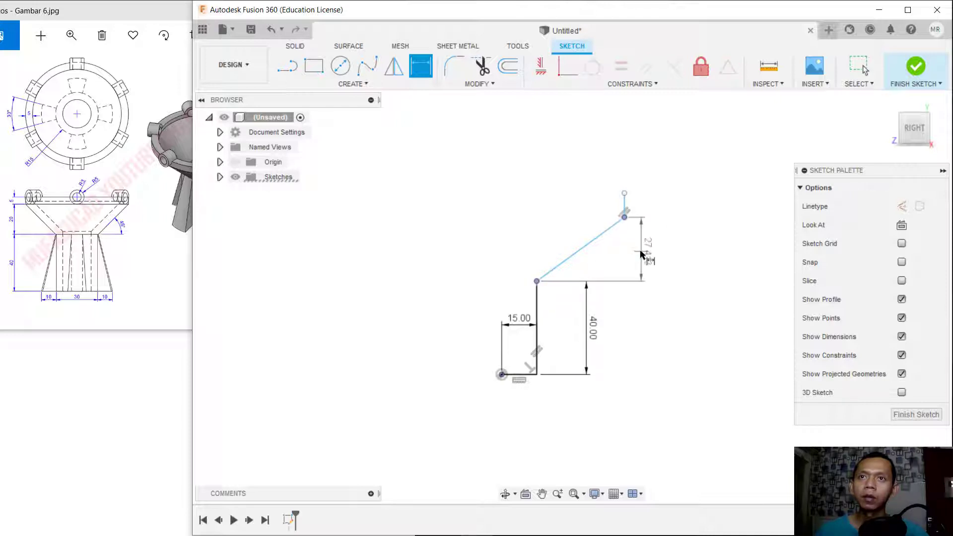
pyautogui.click(645, 252)
pyautogui.write('20')
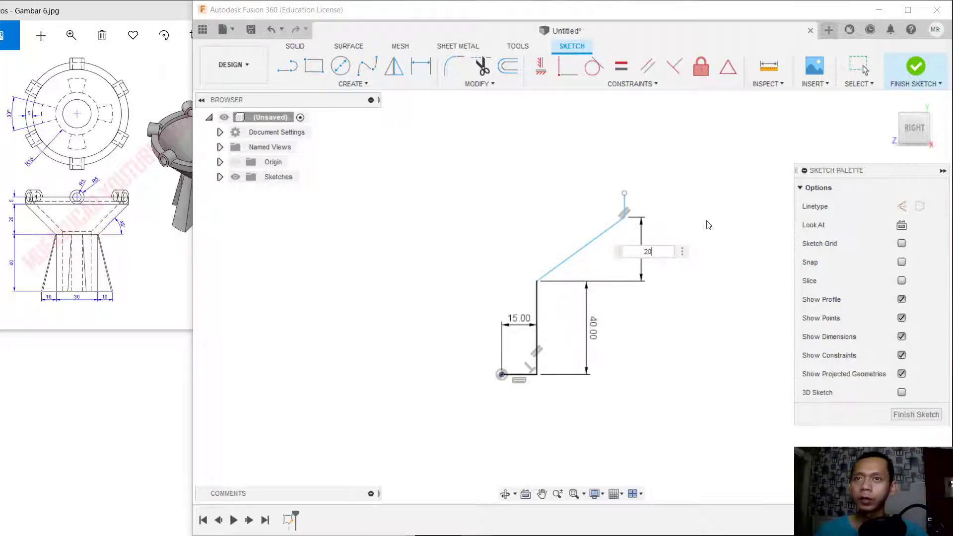
pyautogui.press('Return')
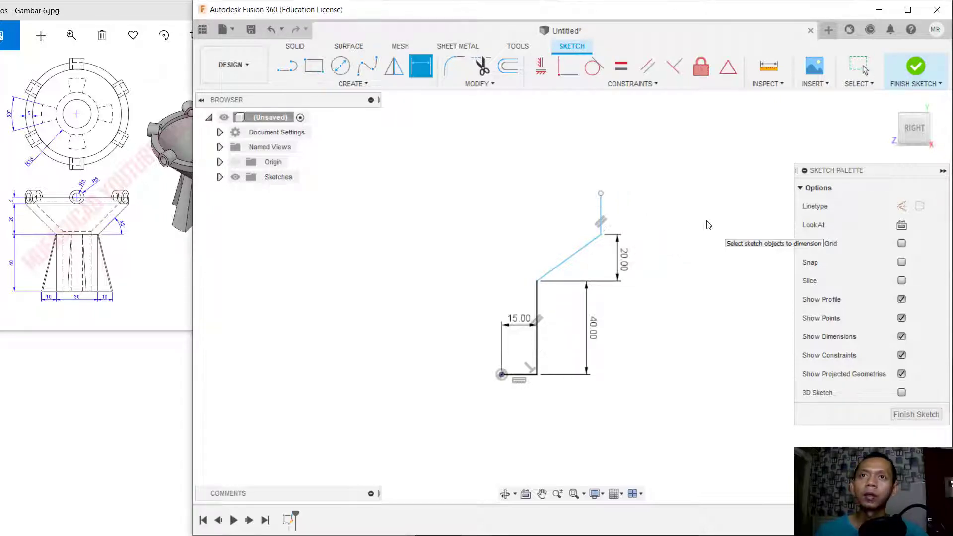
# Step: Dimension the short vertical line above the slanted line as 5 mm
pyautogui.click(602, 208)
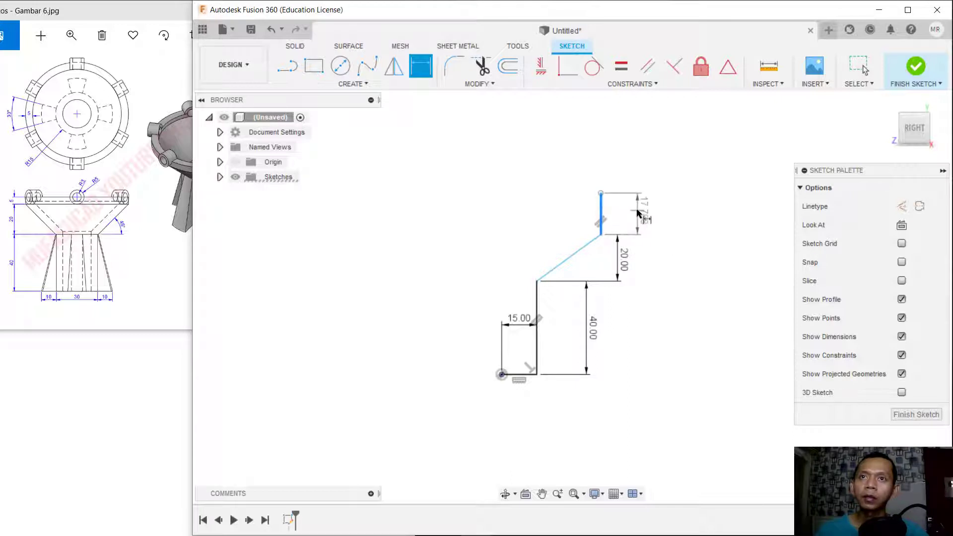
pyautogui.click(640, 214)
pyautogui.write('5')
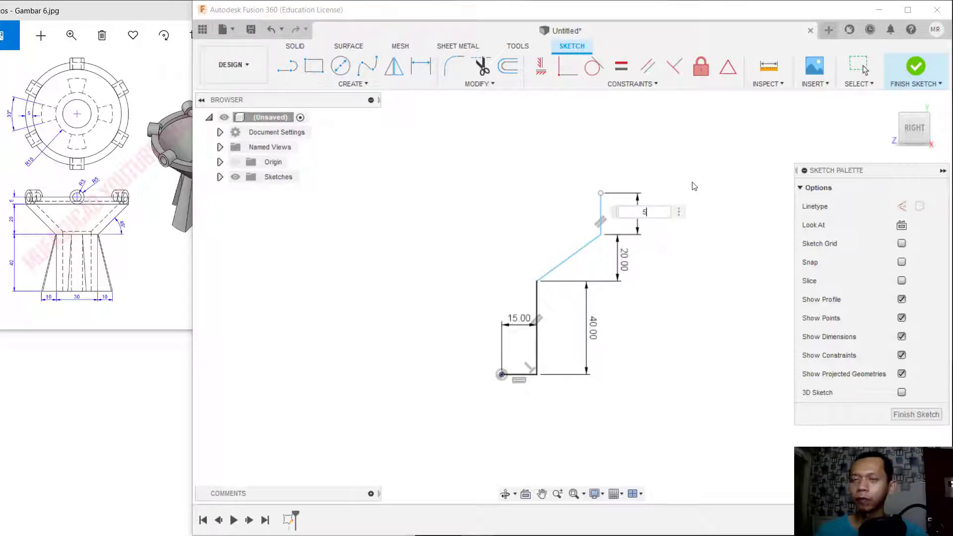
pyautogui.press('Return')
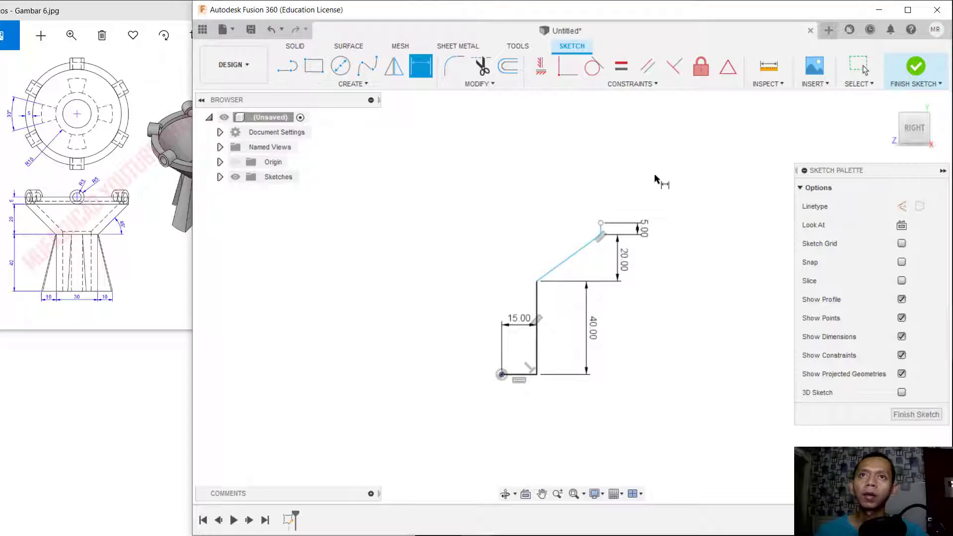
# Step: Offset the whole connected profile chain 5 mm inward, entering -5 as the offset position
pyautogui.click(508, 66)
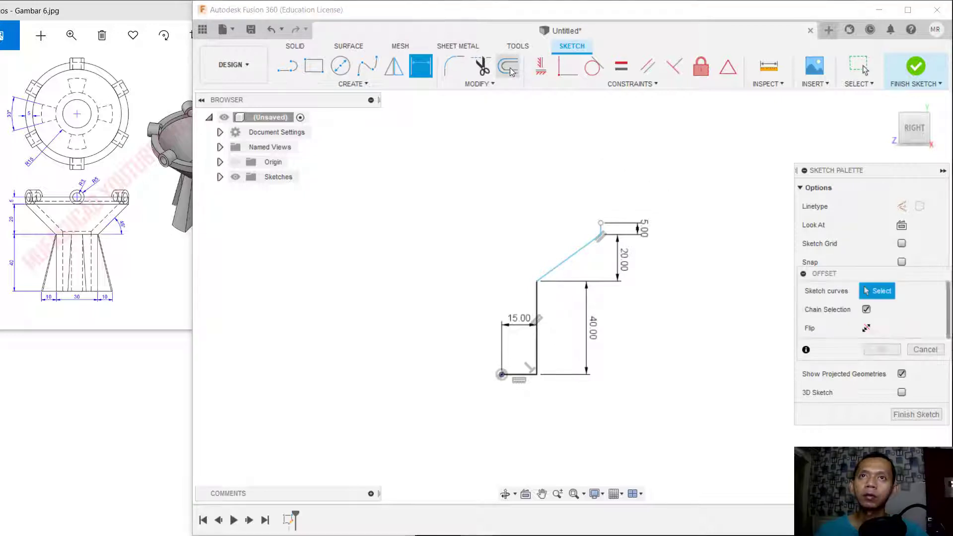
pyautogui.click(571, 262)
pyautogui.moveTo(568, 256); pyautogui.dragTo(560, 244)
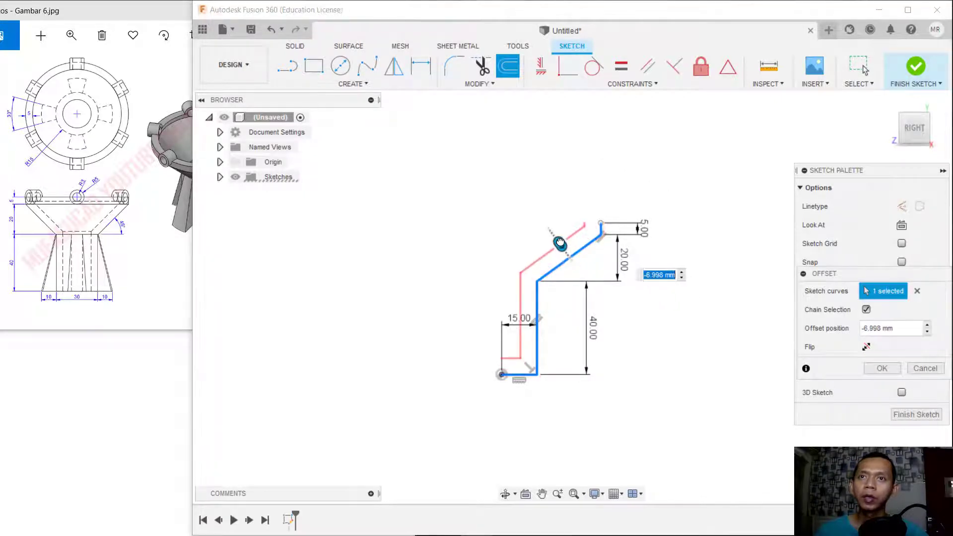
pyautogui.write('-5')
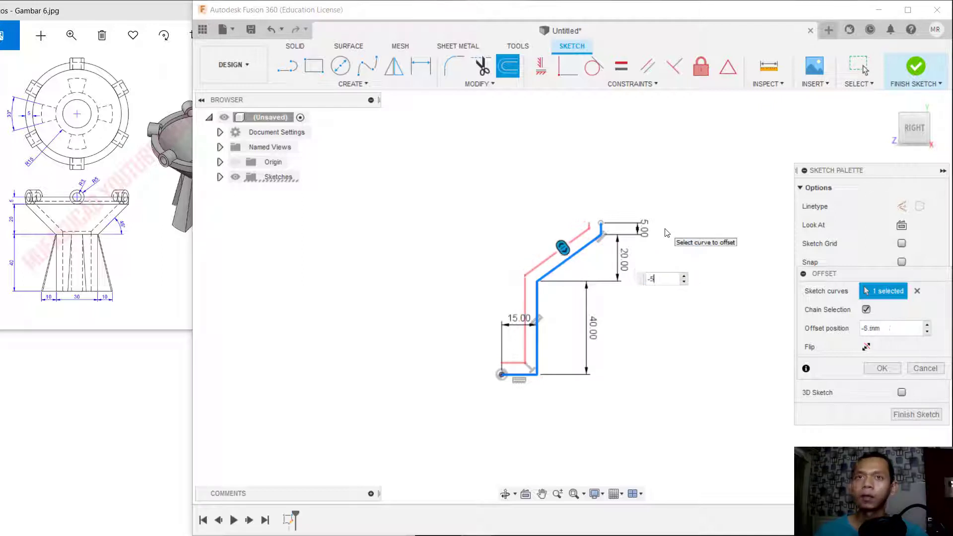
pyautogui.press('Return')
# Step: Draw a horizontal line joining the upper ends of the original and offset profiles
pyautogui.click(287, 66)
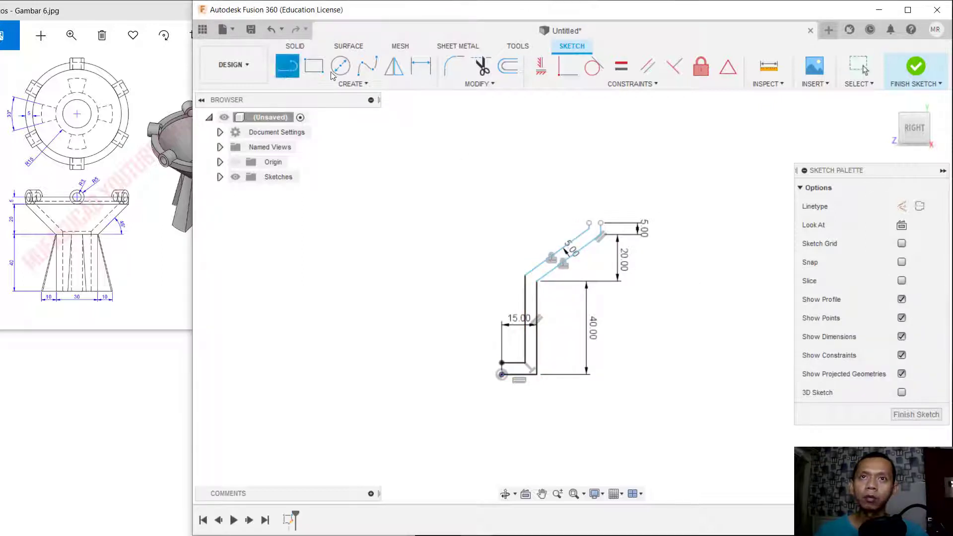
pyautogui.click(590, 223)
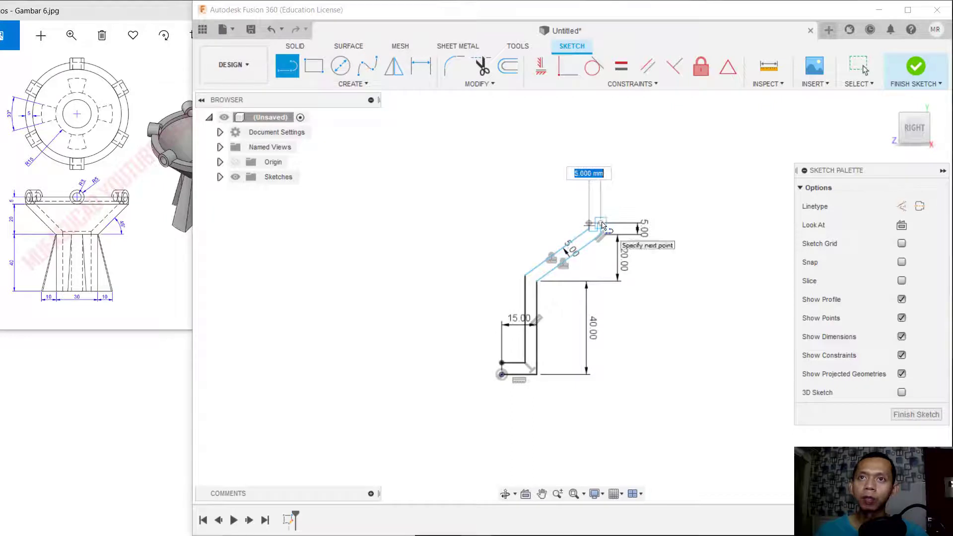
pyautogui.click(601, 224)
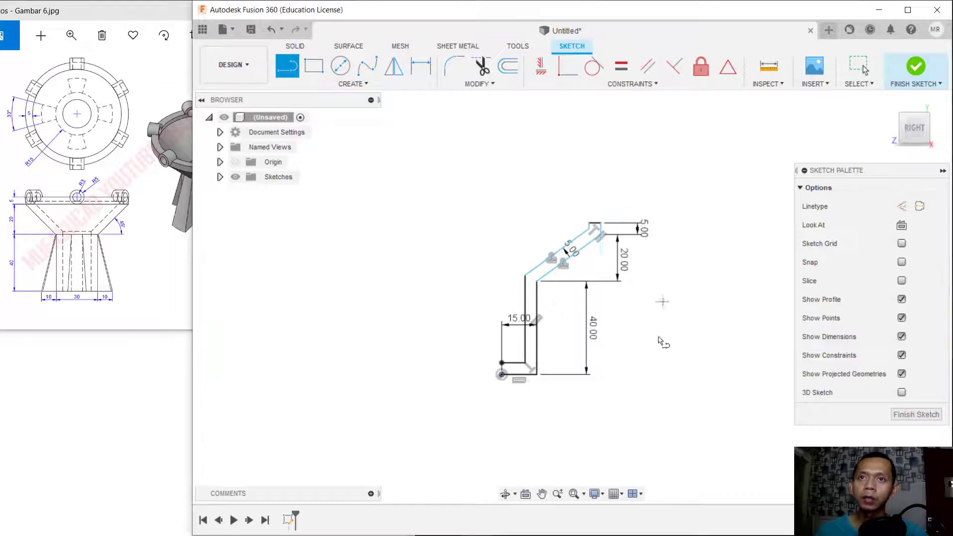
# Step: Draw a vertical axis line above the origin from the offset's lower end, and connect the inner wall's lower corner to the base line
pyautogui.click(503, 365)
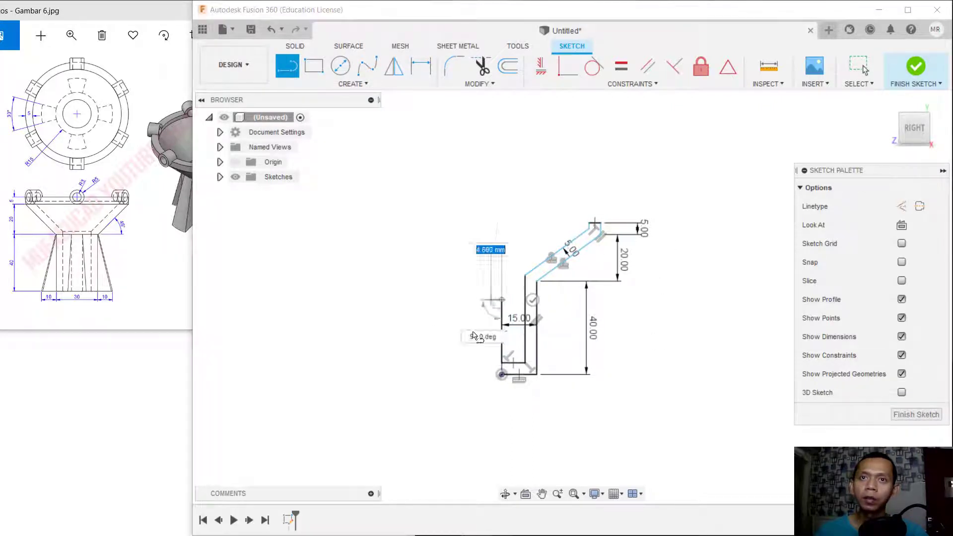
pyautogui.click(533, 299)
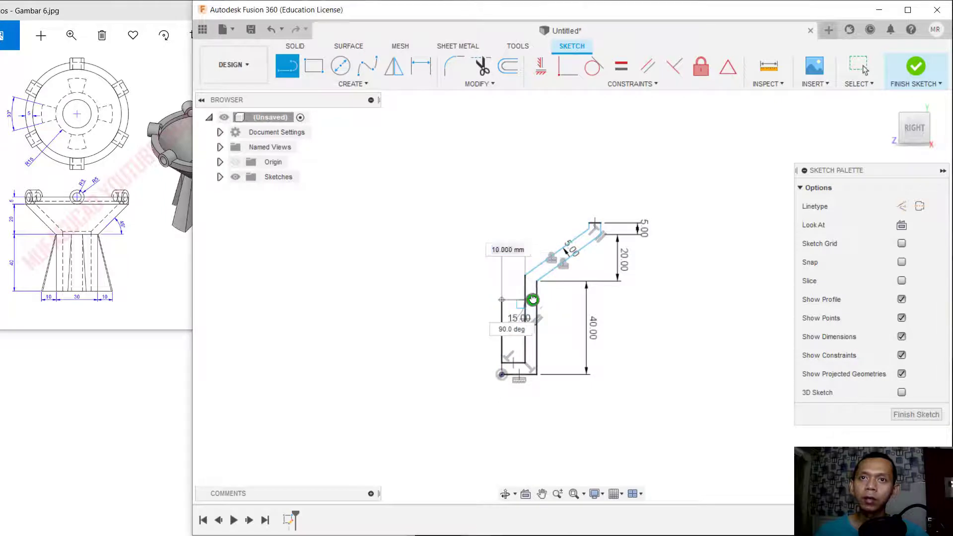
pyautogui.click(526, 365)
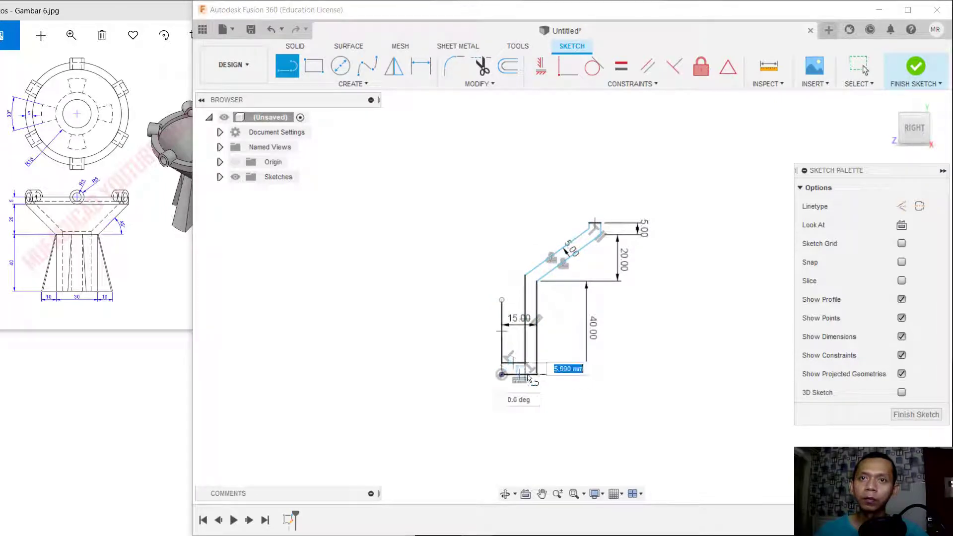
pyautogui.press('Escape')
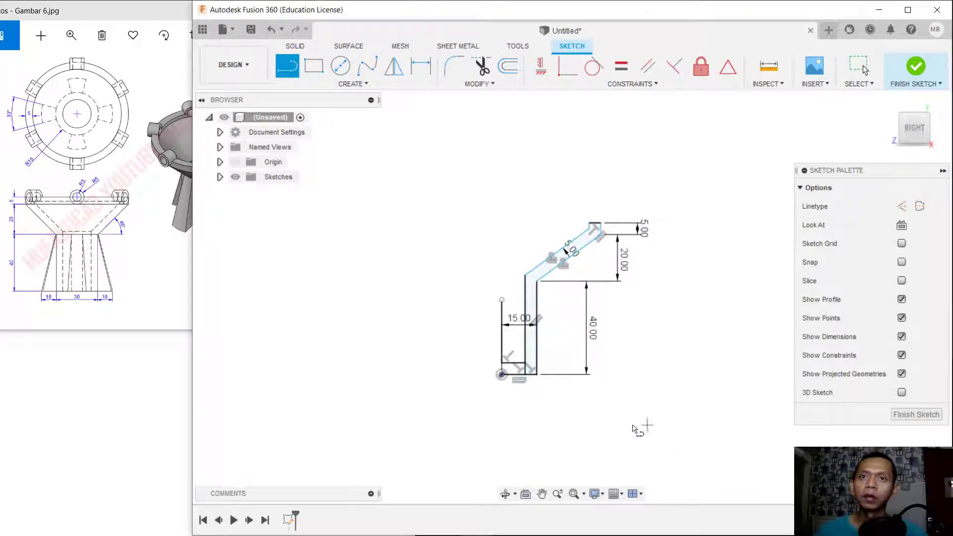
# Step: Draw a triangular rib profile with a 10 mm base outside the wall and a slanted line to the wall's upper corner, and finish the sketch
pyautogui.click(539, 376)
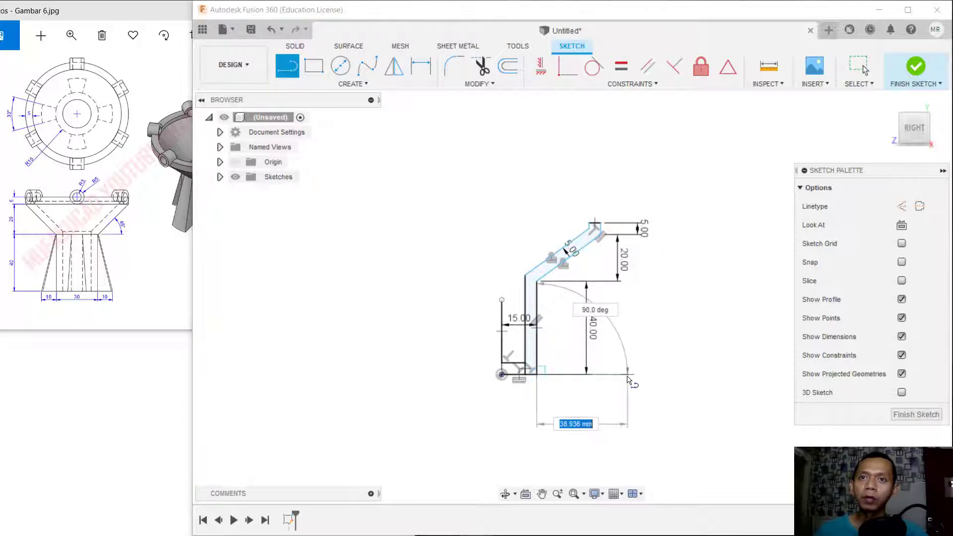
pyautogui.write('10')
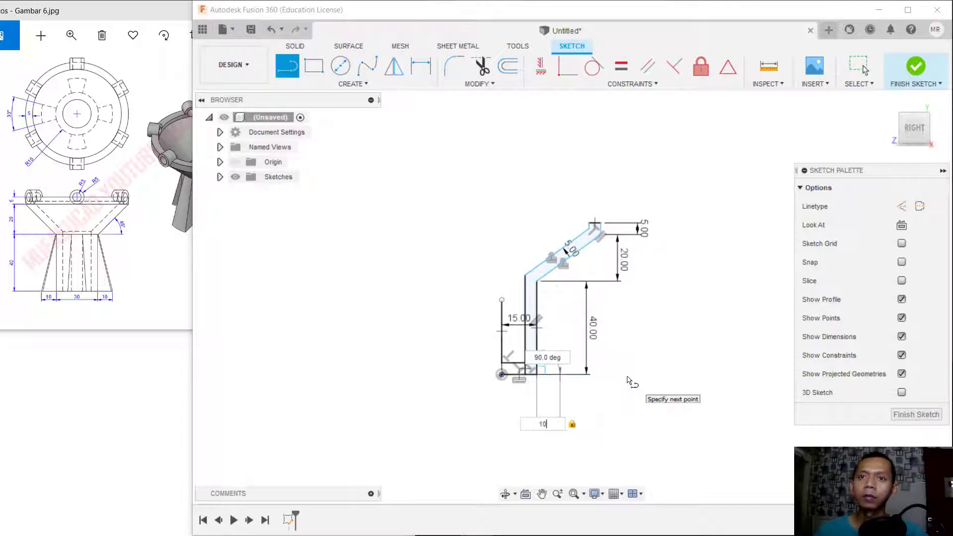
pyautogui.press('Return')
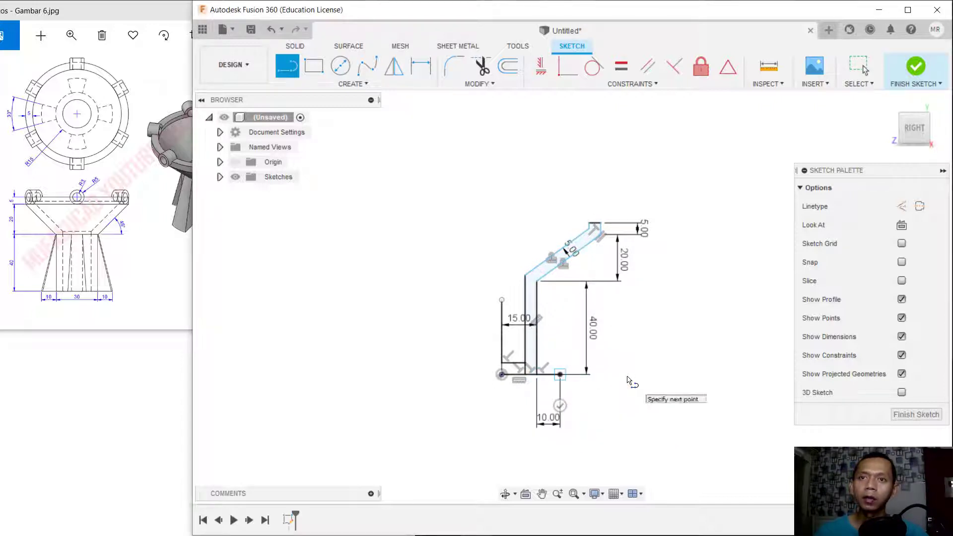
pyautogui.click(537, 282)
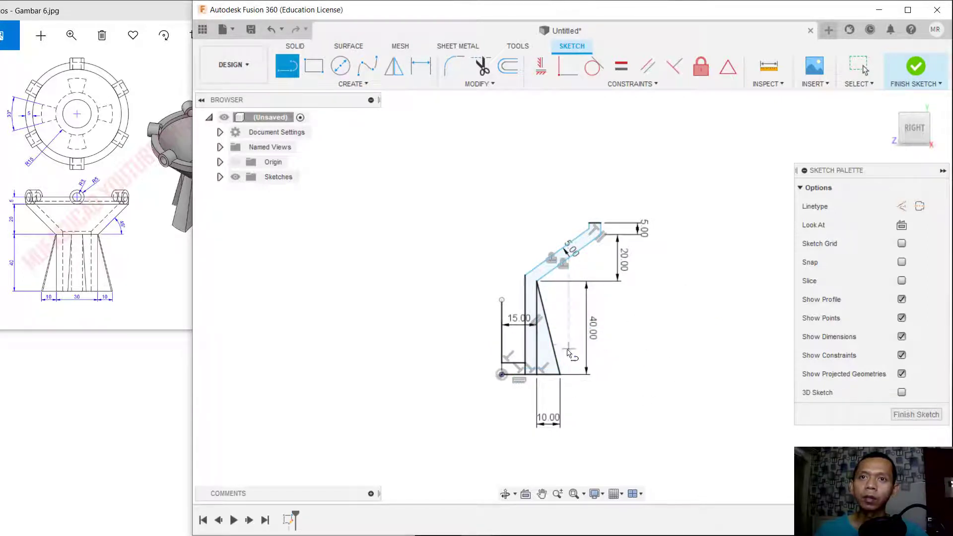
pyautogui.scroll(-1, 582, 332)
pyautogui.scroll(1, 561, 315)
pyautogui.scroll(1, 551, 298)
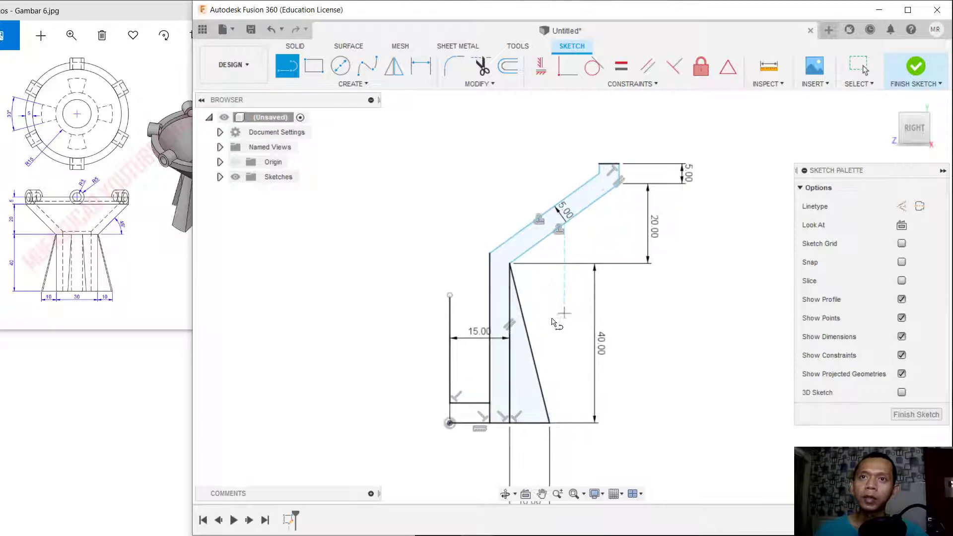
pyautogui.click(916, 66)
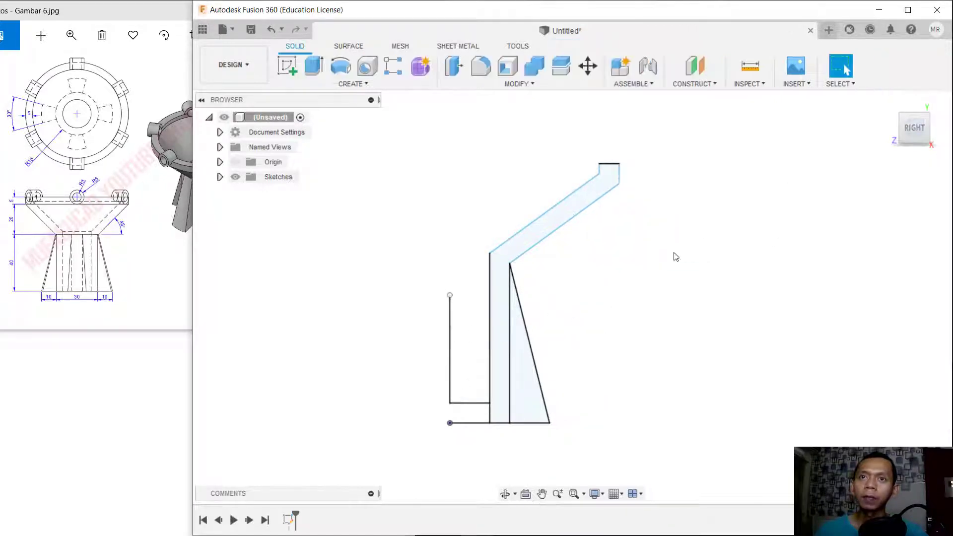
# Step: Set up a Revolve of the triangular rib profile about the vertical axis line above the origin
pyautogui.moveTo(567, 351)
pyautogui.keyDown('shift'); pyautogui.mouseDown(button='middle')
pyautogui.moveTo(617, 367)
pyautogui.moveTo(608, 377)
pyautogui.moveTo(642, 340)
pyautogui.mouseUp(button='middle'); pyautogui.keyUp('shift')
pyautogui.moveTo(642, 341); pyautogui.dragTo(653, 341)
pyautogui.press('Escape')
pyautogui.scroll(-2, 641, 268)
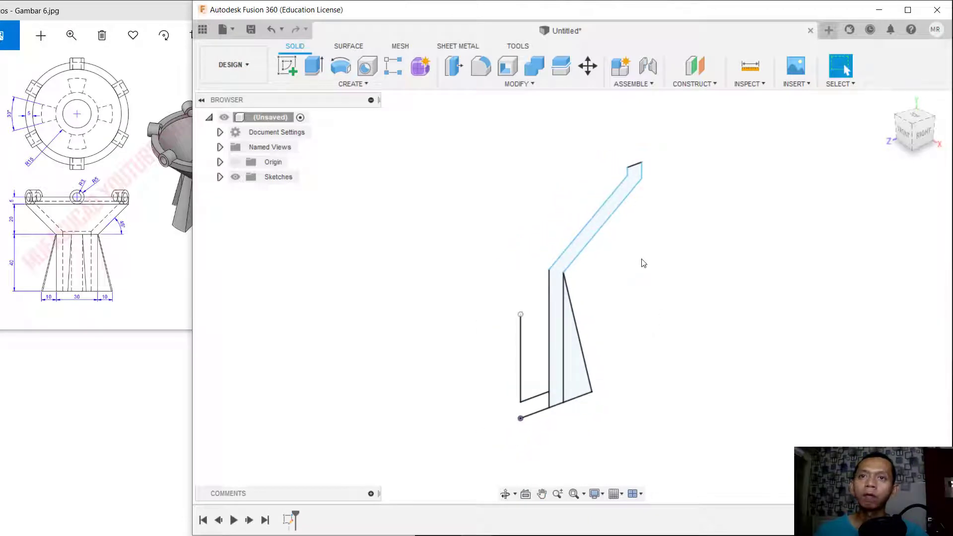
pyautogui.click(342, 71)
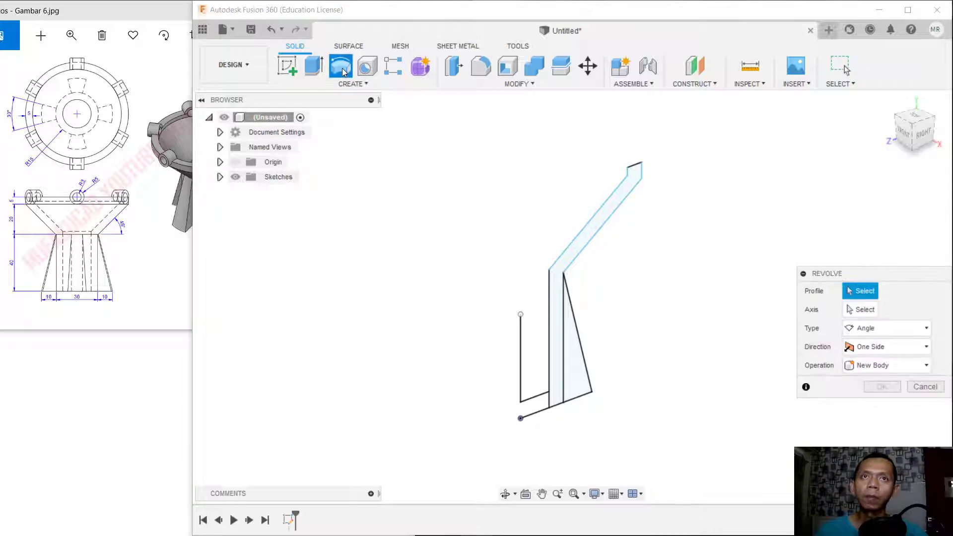
pyautogui.click(578, 370)
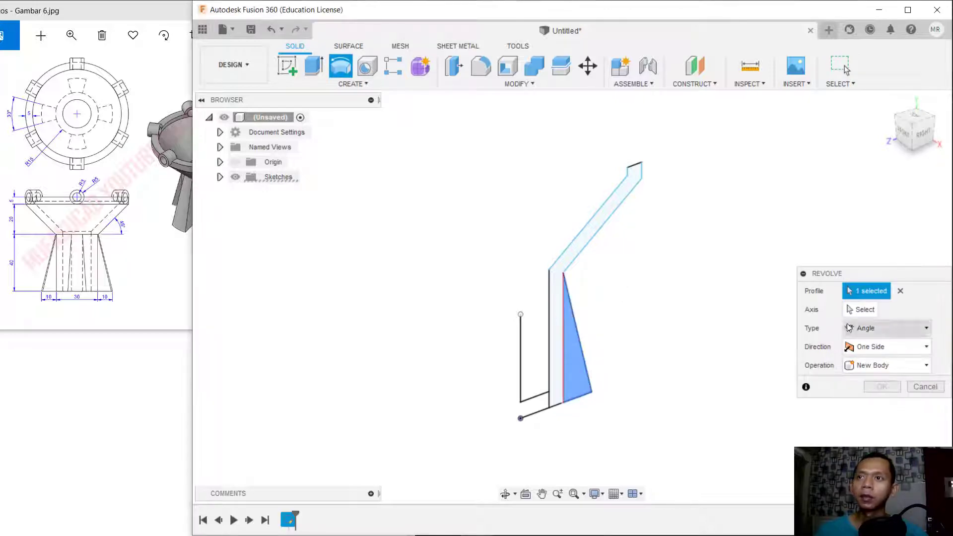
pyautogui.click(864, 310)
pyautogui.click(521, 342)
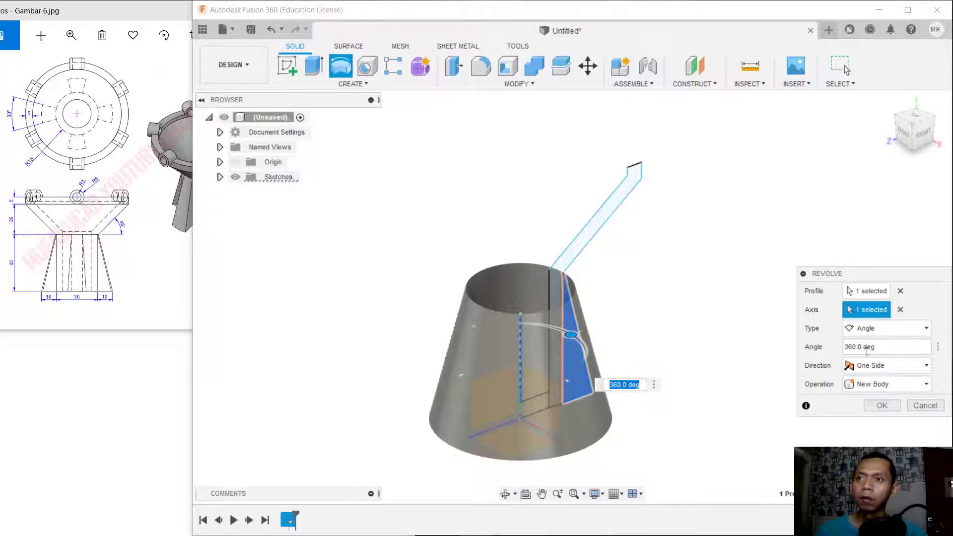
# Step: Set the rib revolve to a symmetric 15-degree angle and create it as a new body
pyautogui.click(888, 347)
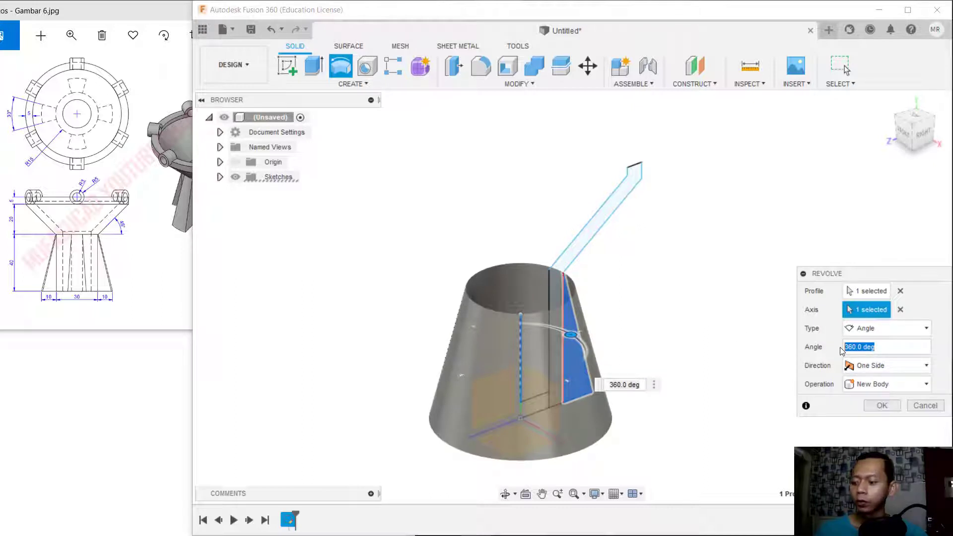
pyautogui.write('30')
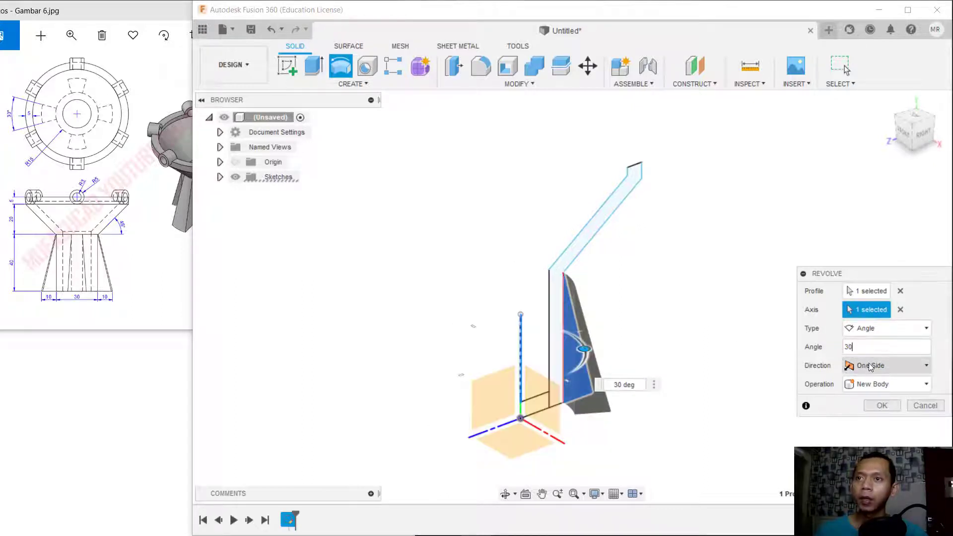
pyautogui.click(868, 364)
pyautogui.click(872, 410)
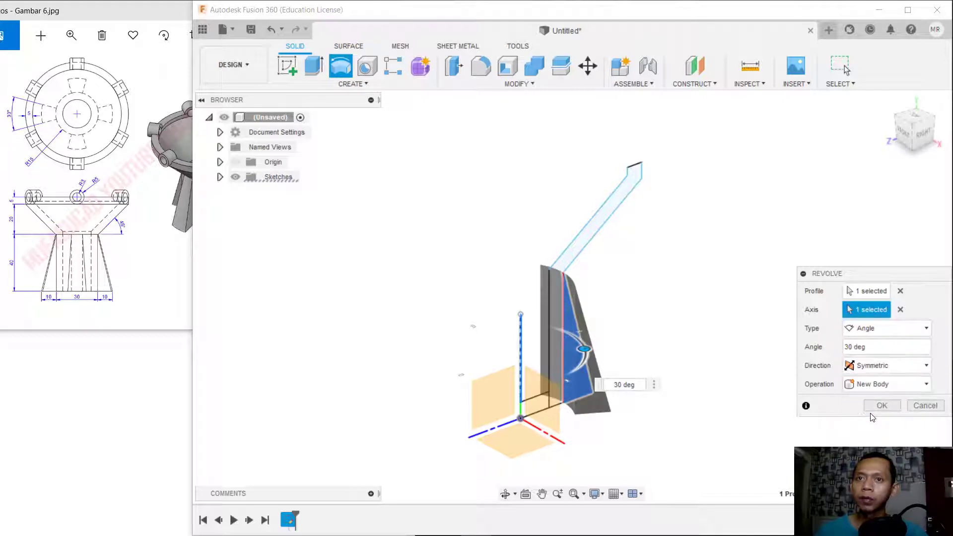
pyautogui.click(877, 352)
pyautogui.write('15')
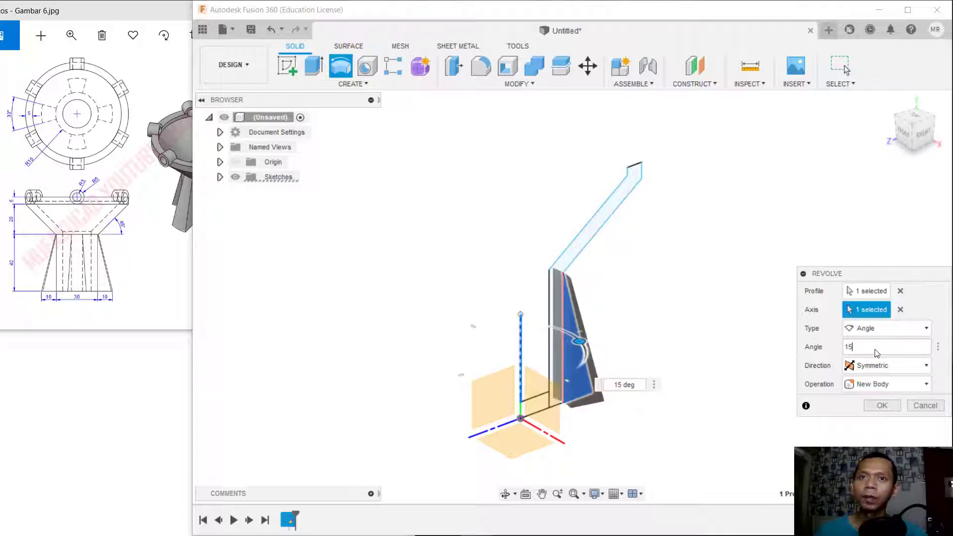
pyautogui.click(887, 406)
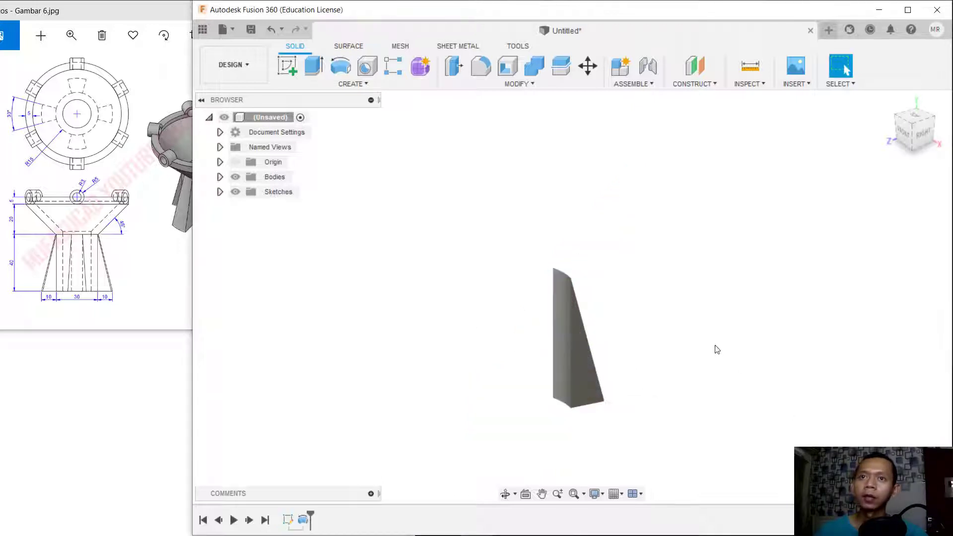
# Step: Make the hidden profile sketch, Sketch1, visible again
pyautogui.click(220, 192)
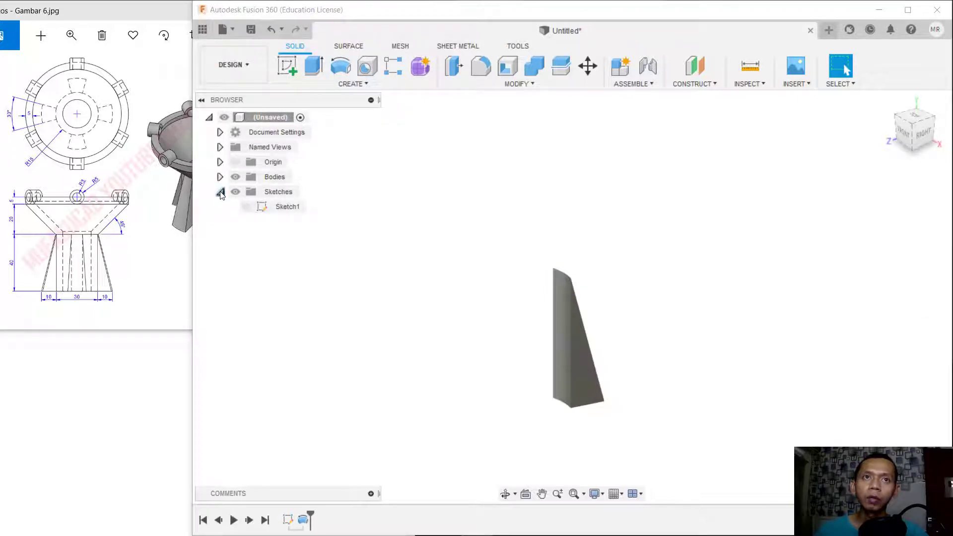
pyautogui.click(247, 209)
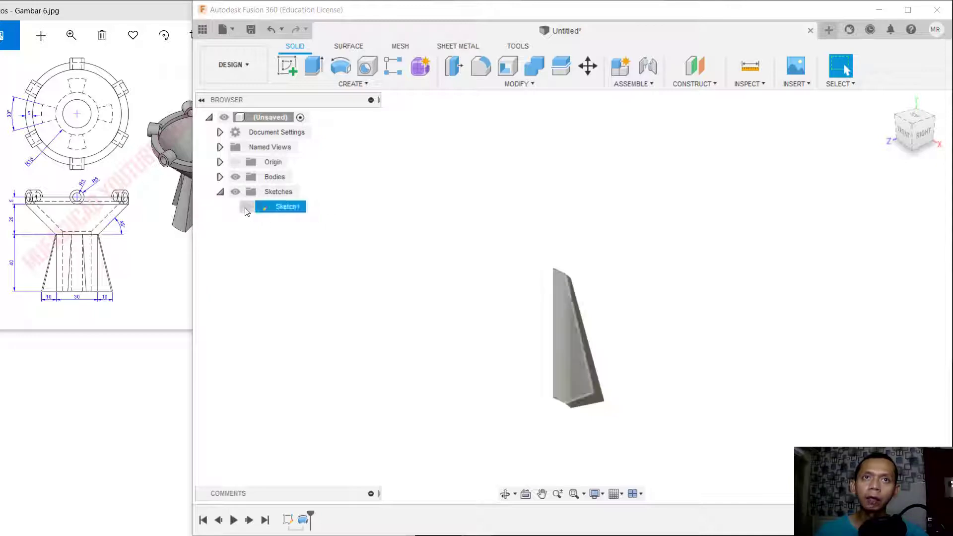
pyautogui.click(246, 207)
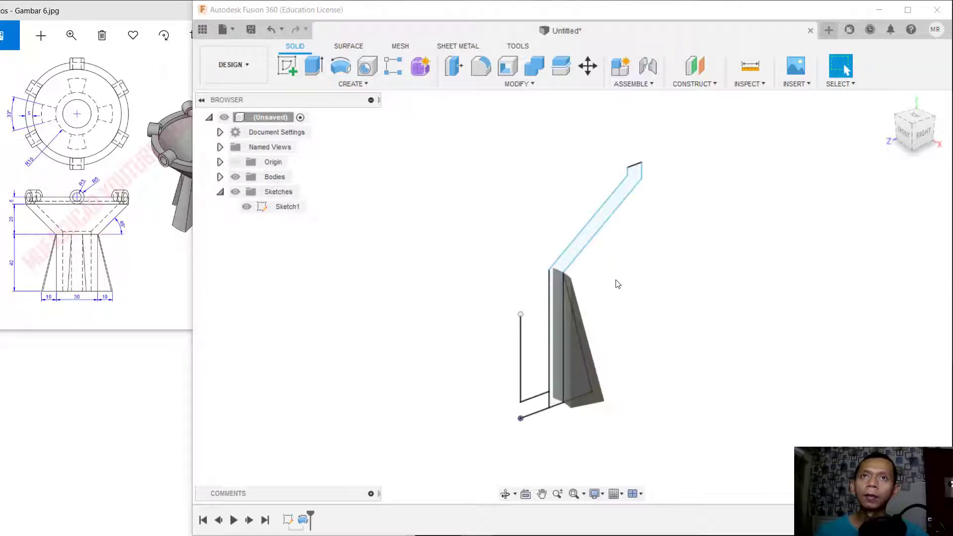
# Step: Create a full circular pattern of the rib body about the sketch's vertical axis line with a quantity of 4
pyautogui.click(394, 89)
pyautogui.moveTo(380, 360)
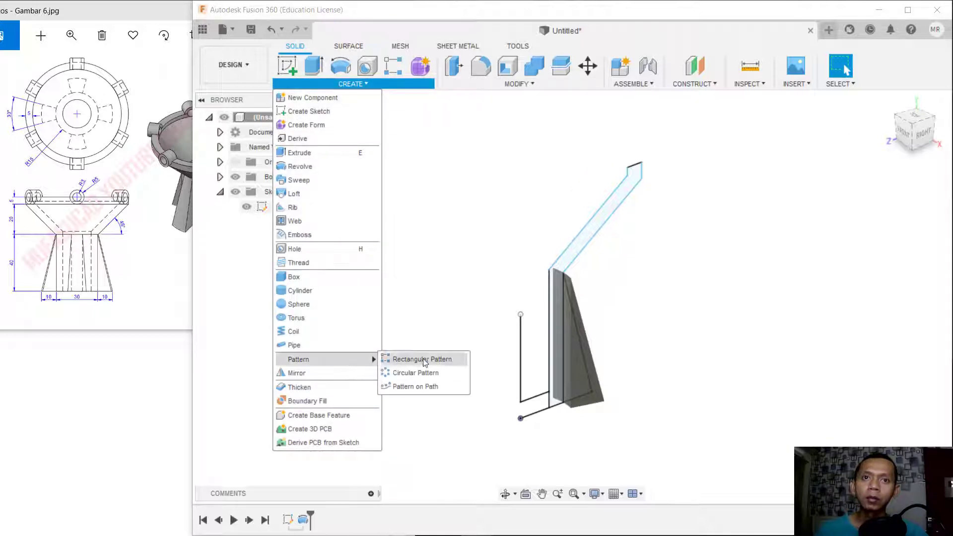
pyautogui.click(428, 373)
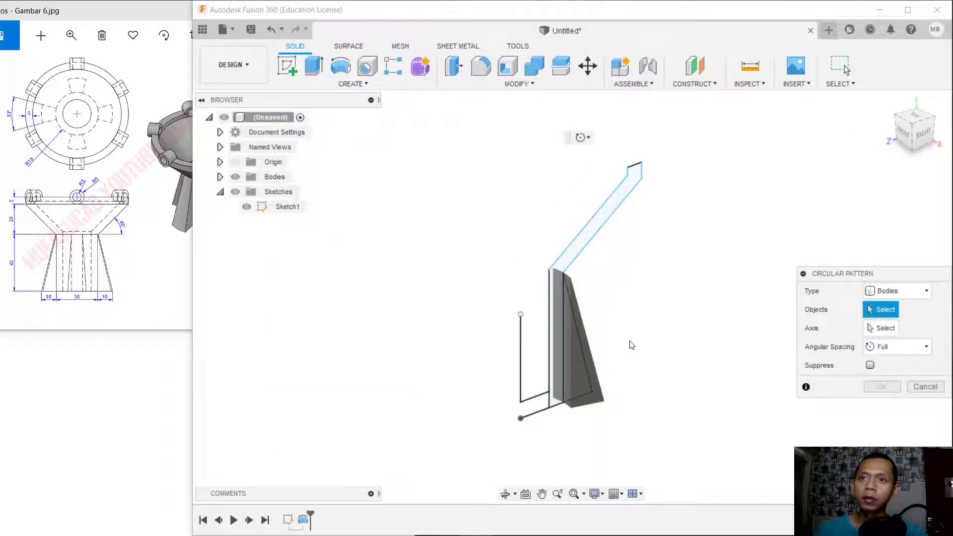
pyautogui.click(598, 388)
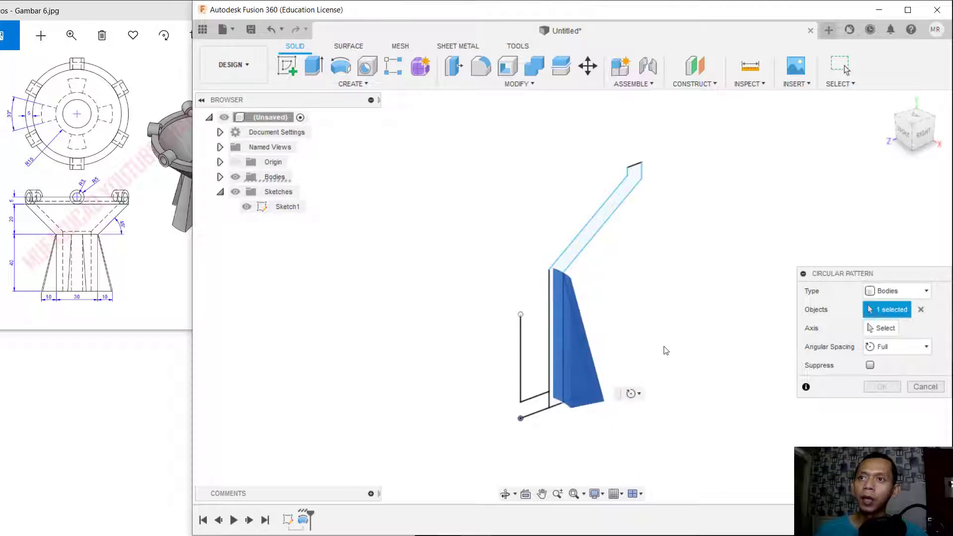
pyautogui.click(882, 328)
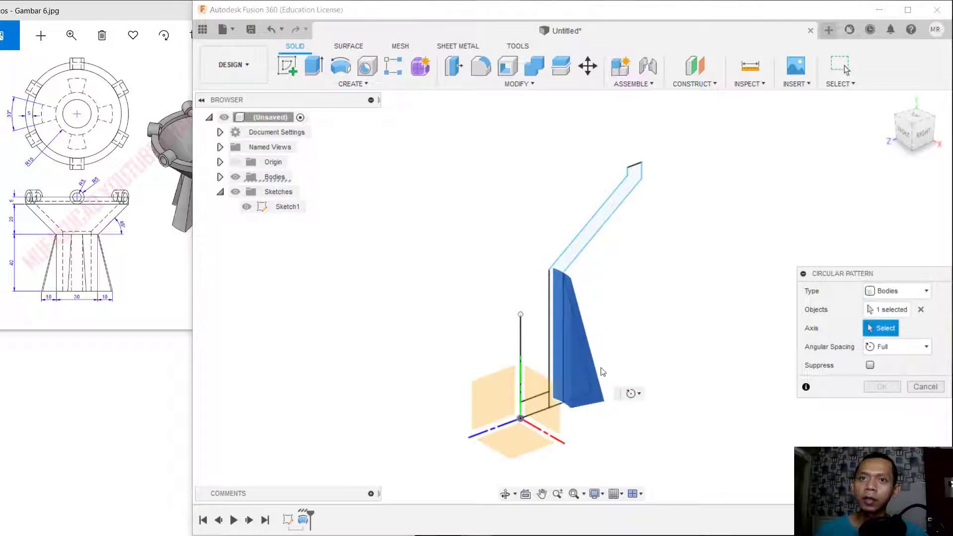
pyautogui.click(521, 337)
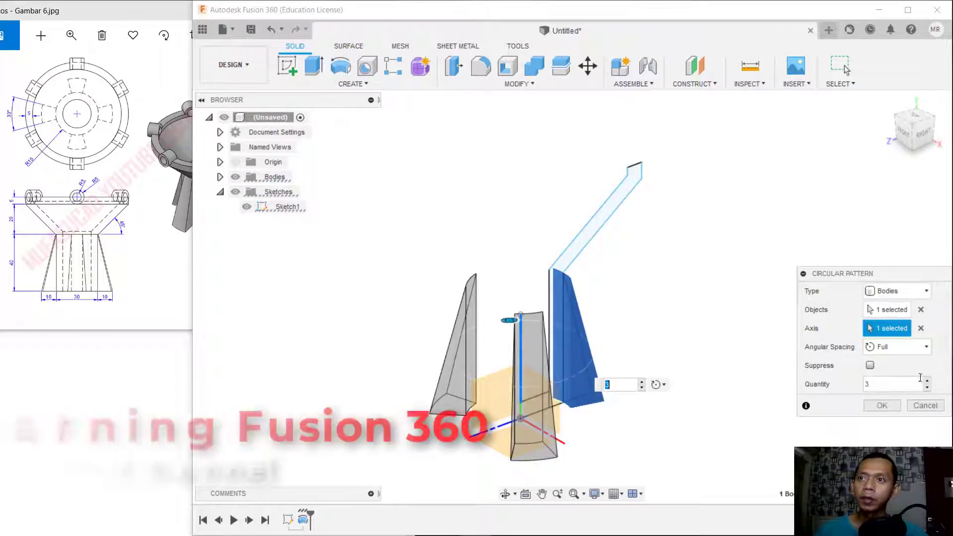
pyautogui.write('4')
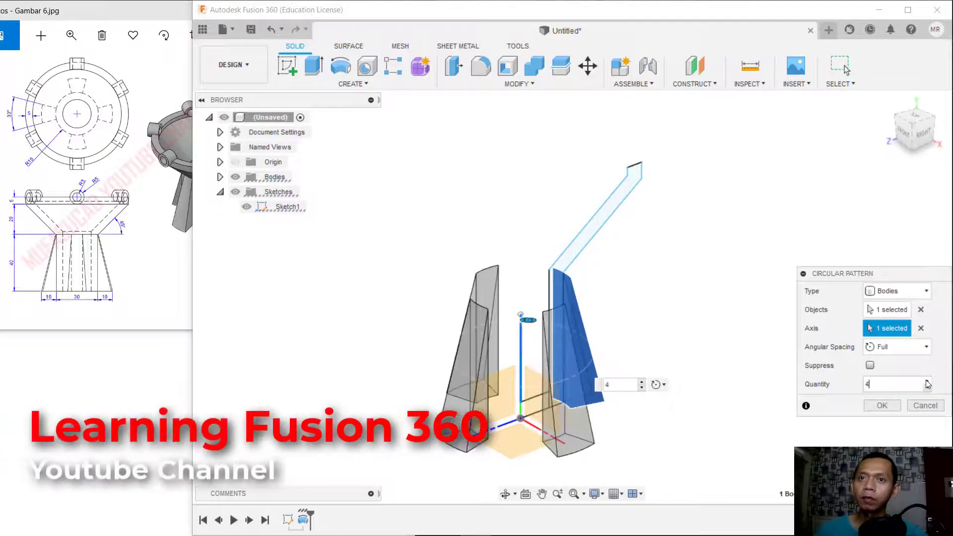
pyautogui.click(892, 410)
# Step: Revolve the bent wall profile 360 degrees about the vertical axis line, one side, joining it to the ribs
pyautogui.moveTo(637, 306); pyautogui.dragTo(666, 301, button='middle')
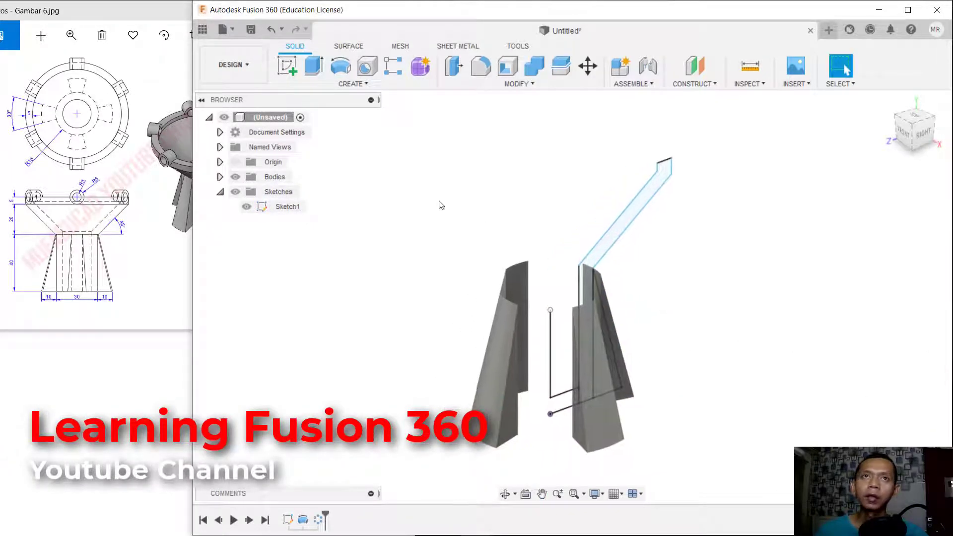
pyautogui.click(338, 68)
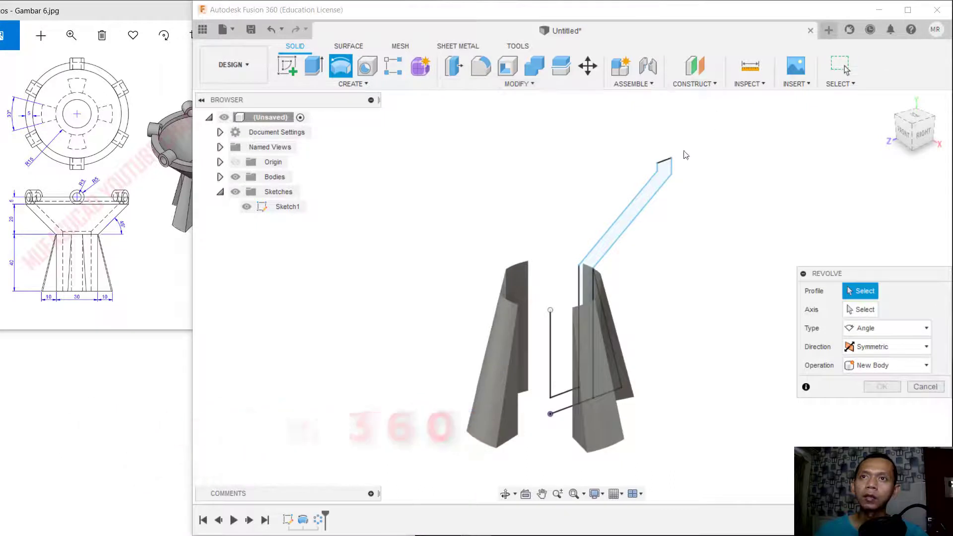
pyautogui.click(663, 183)
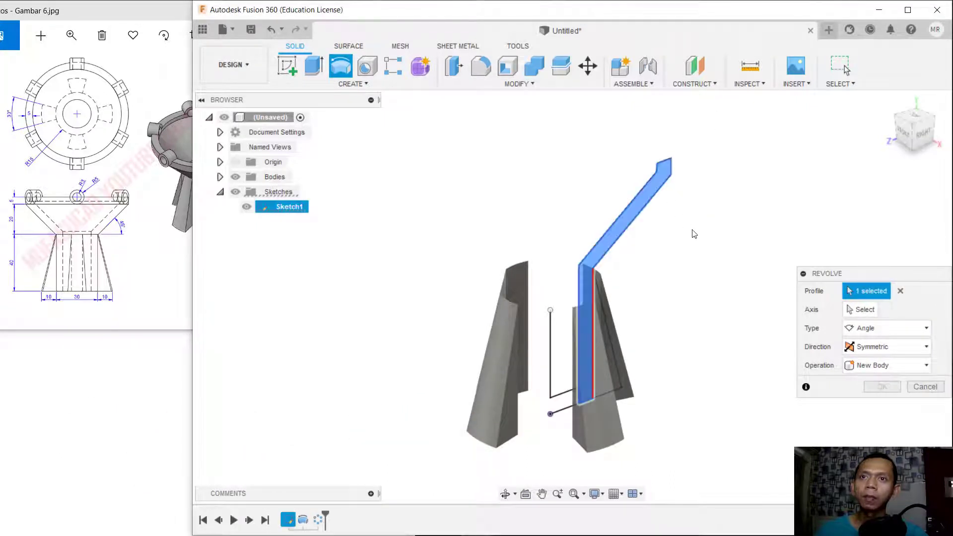
pyautogui.click(848, 308)
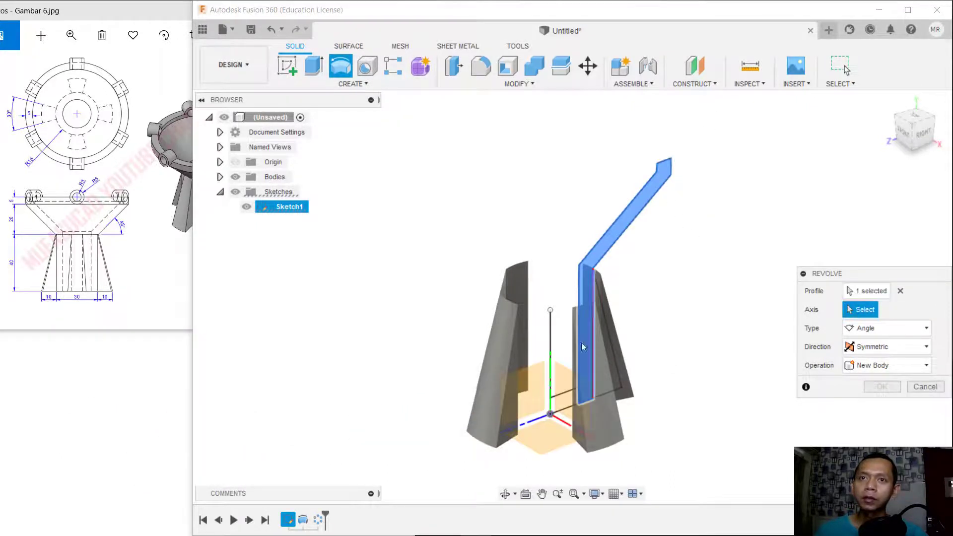
pyautogui.click(549, 325)
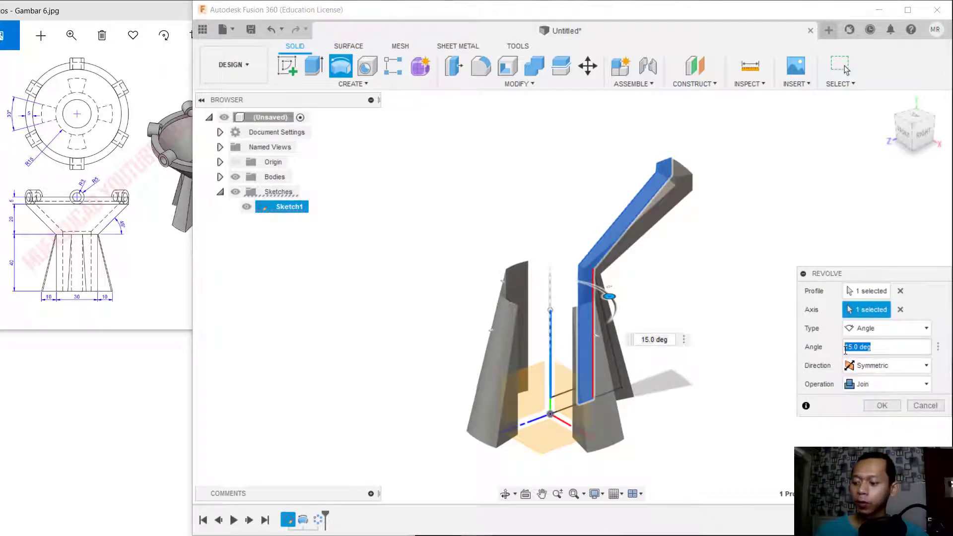
pyautogui.write('360')
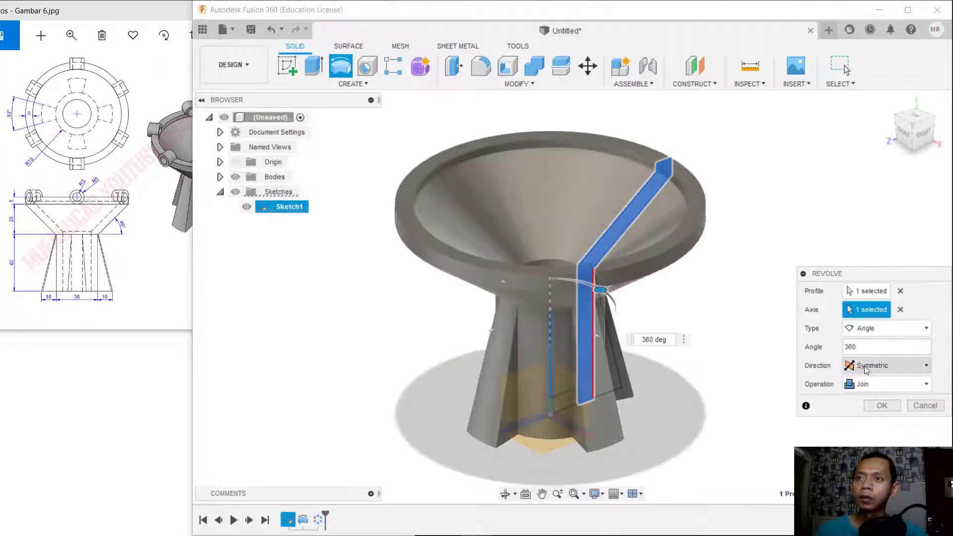
pyautogui.click(865, 366)
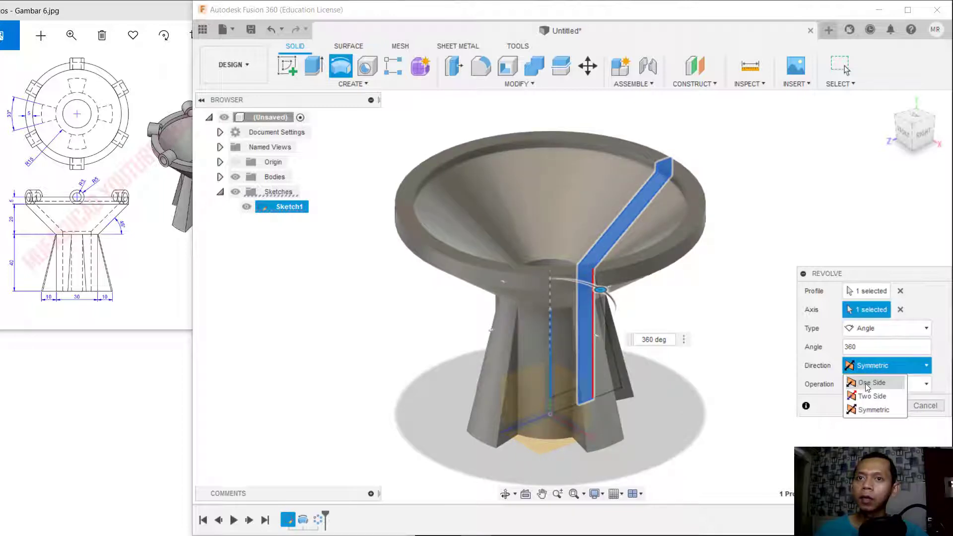
pyautogui.click(869, 383)
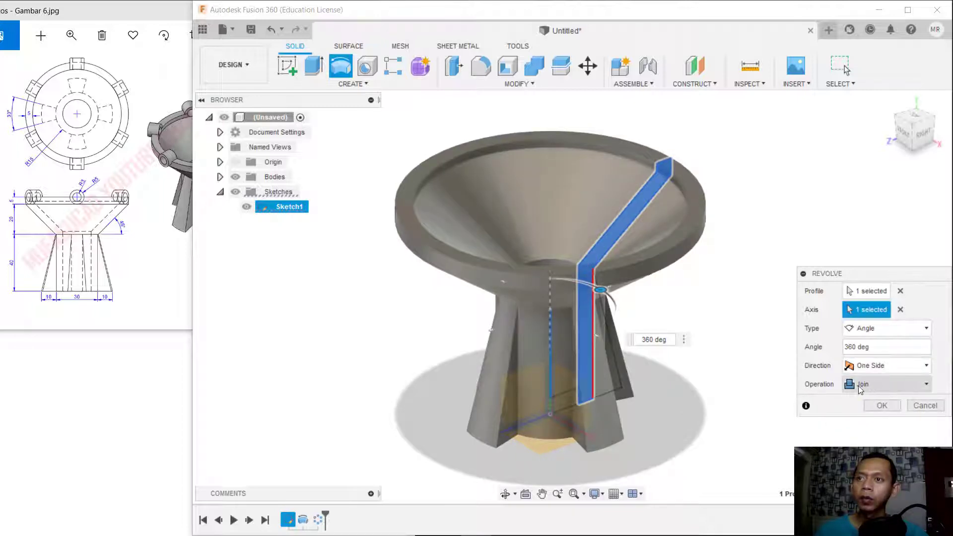
pyautogui.click(883, 404)
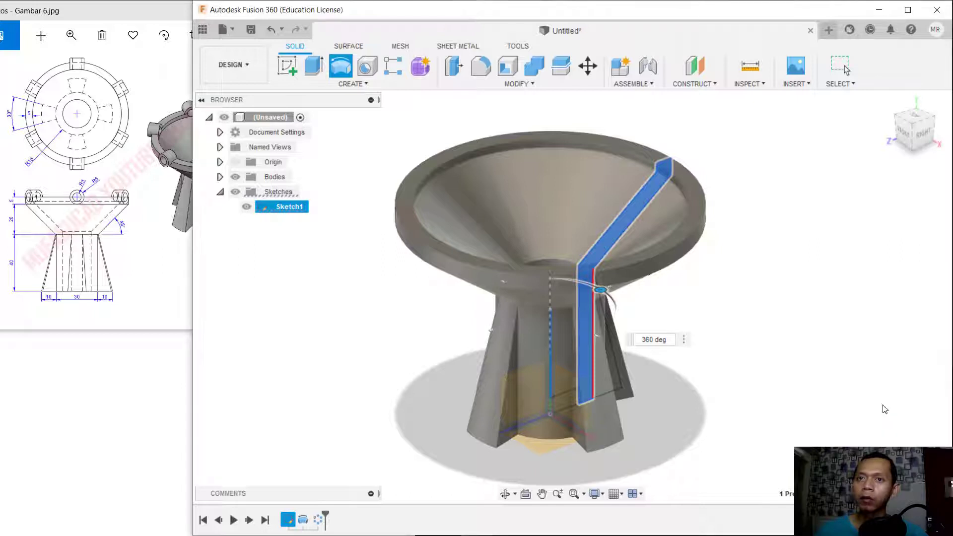
# Step: Construct a plane at a 0-degree angle through the short vertical sketch line on the rim's outer face
pyautogui.keyDown('shift'); pyautogui.moveTo(825, 353); pyautogui.dragTo(753, 353, button='middle'); pyautogui.keyUp('shift')
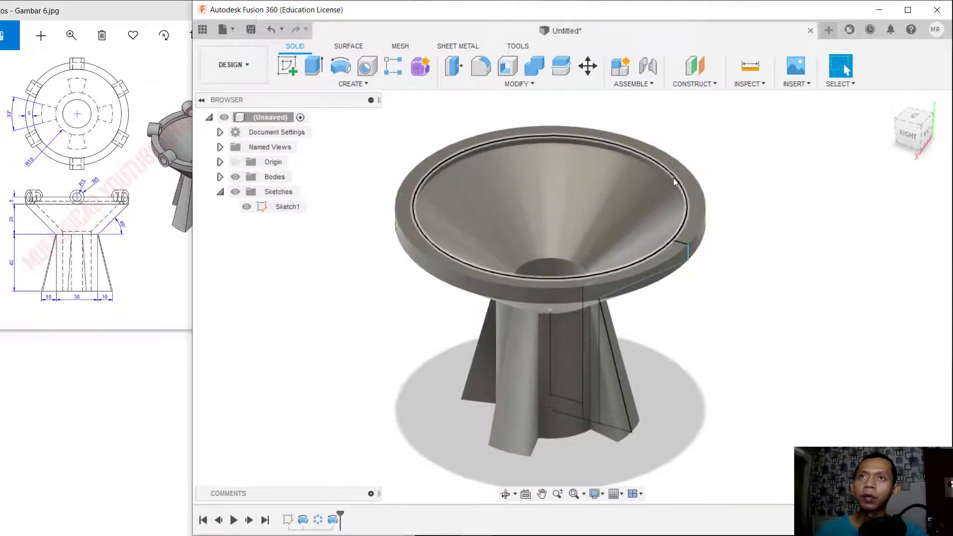
pyautogui.click(703, 83)
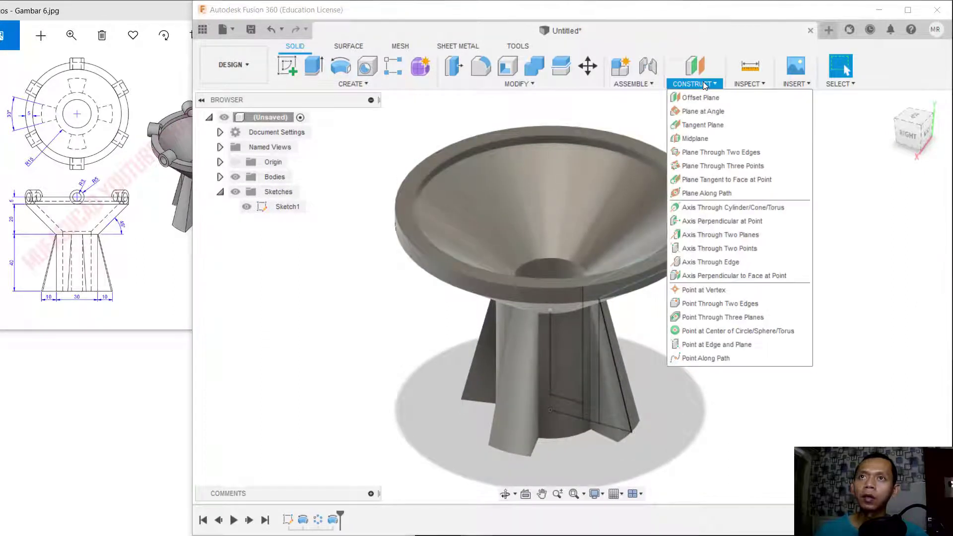
pyautogui.click(702, 112)
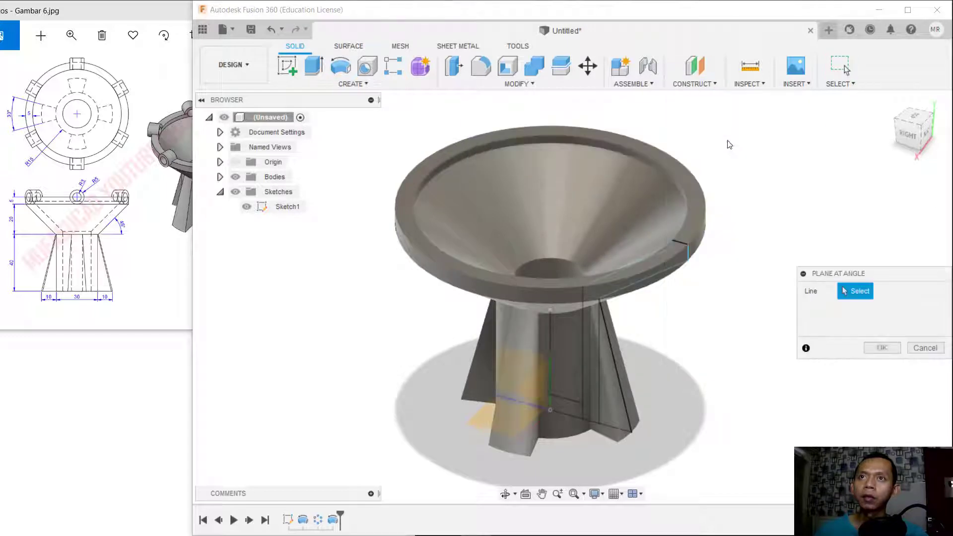
pyautogui.click(688, 258)
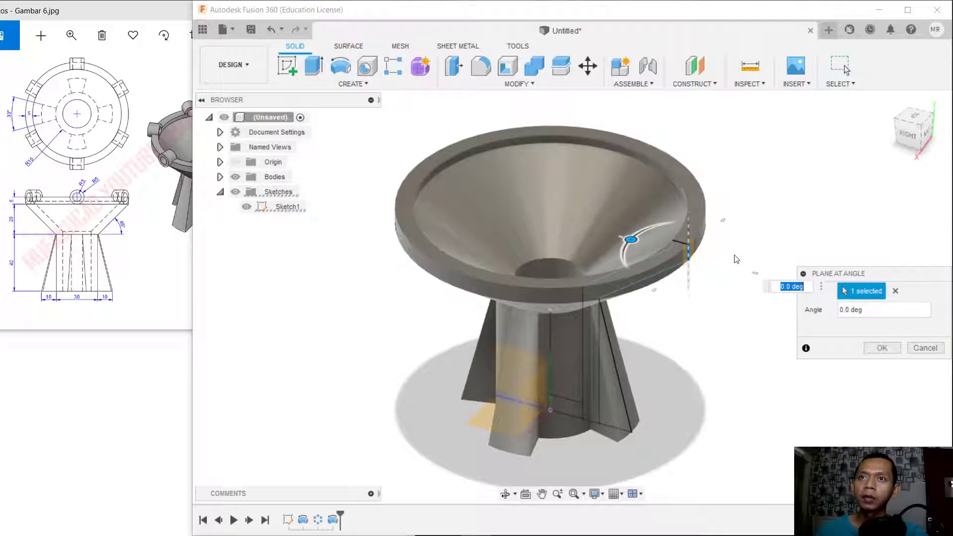
pyautogui.click(884, 348)
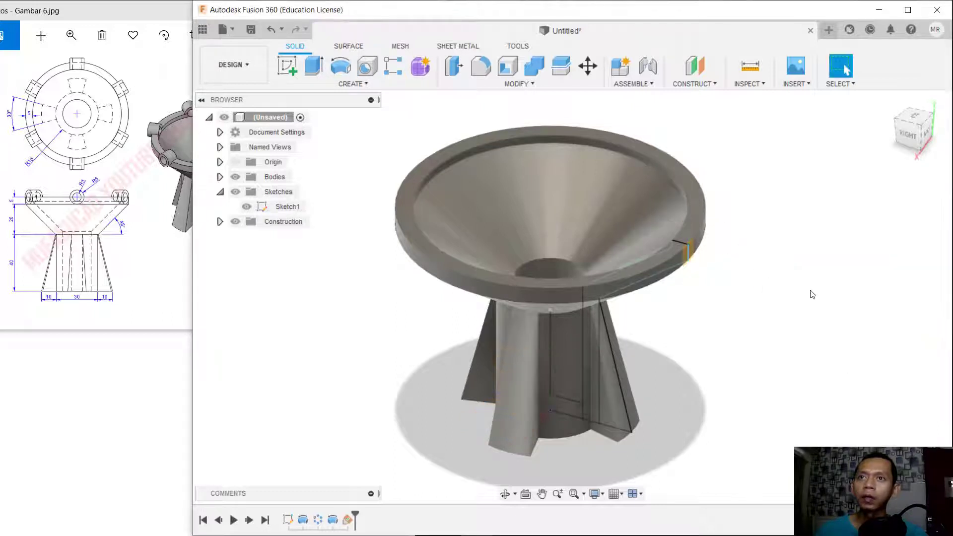
# Step: Start a new sketch on the construction plane at the rim's outer edge
pyautogui.keyDown('shift'); pyautogui.moveTo(792, 282); pyautogui.dragTo(769, 275, button='middle'); pyautogui.keyUp('shift')
pyautogui.scroll(3, 663, 255)
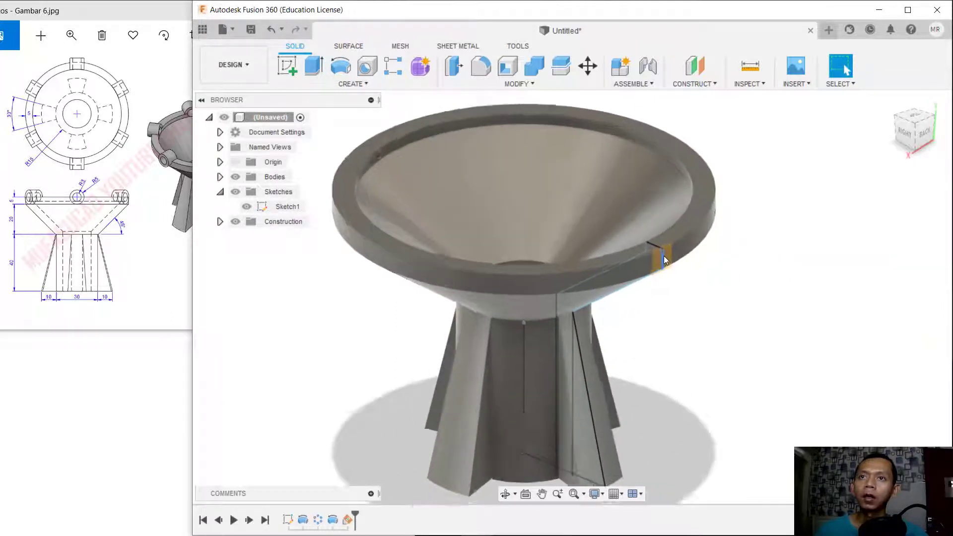
pyautogui.click(287, 65)
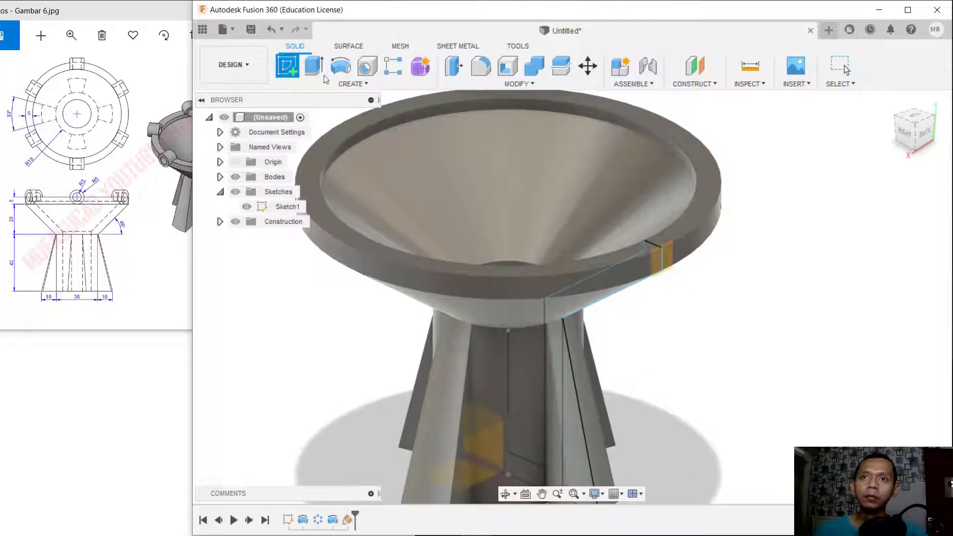
pyautogui.click(664, 259)
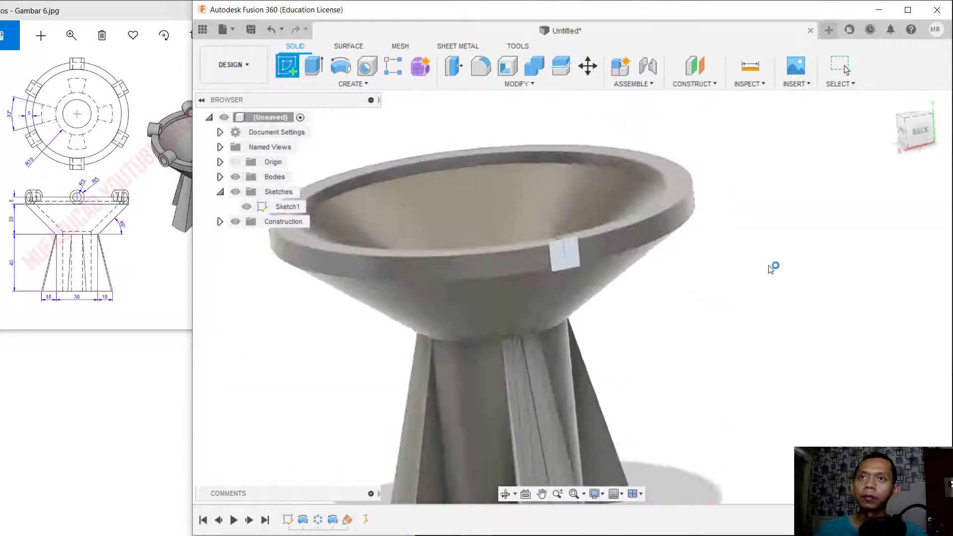
# Step: Sketch a 10 mm diameter circle above the rim, centred vertically over the point on the rim's outer face
pyautogui.scroll(5, 579, 264)
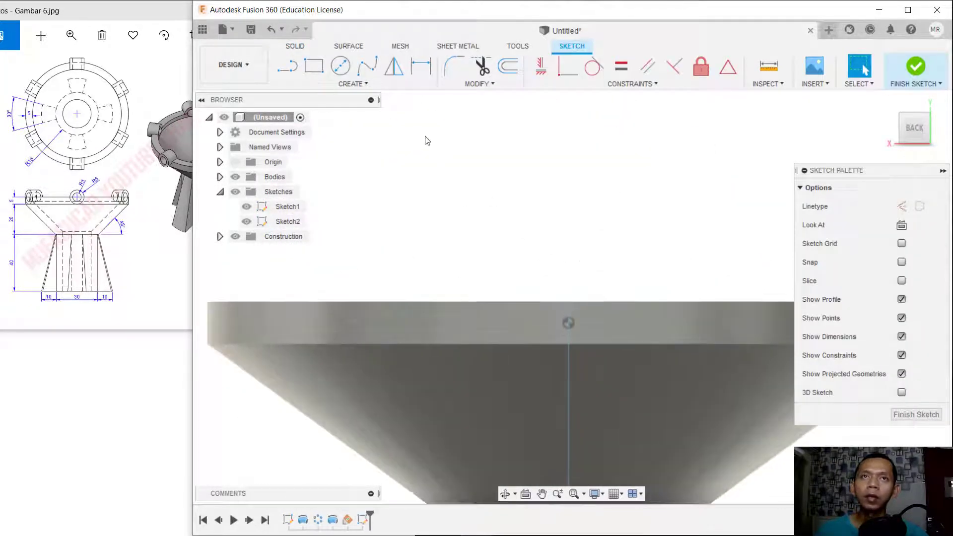
pyautogui.click(339, 68)
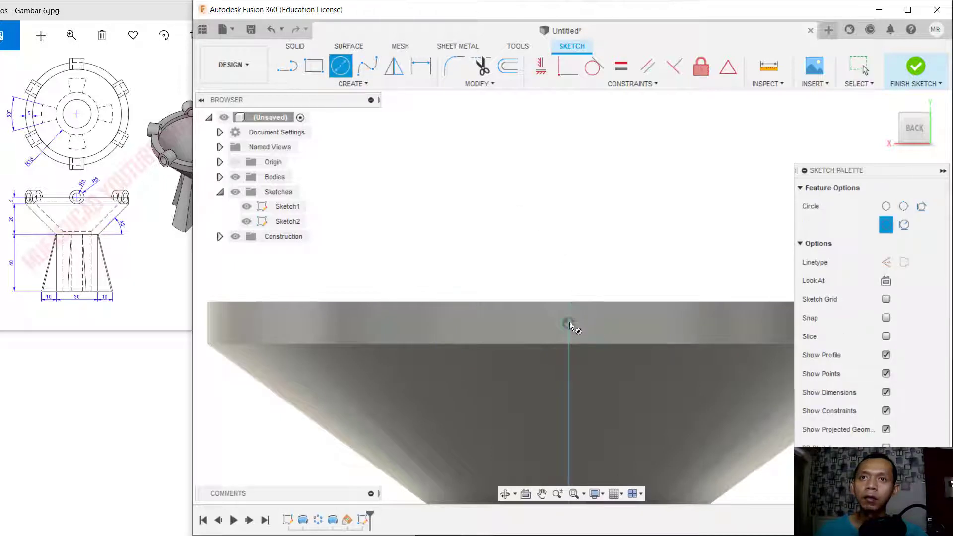
pyautogui.click(568, 250)
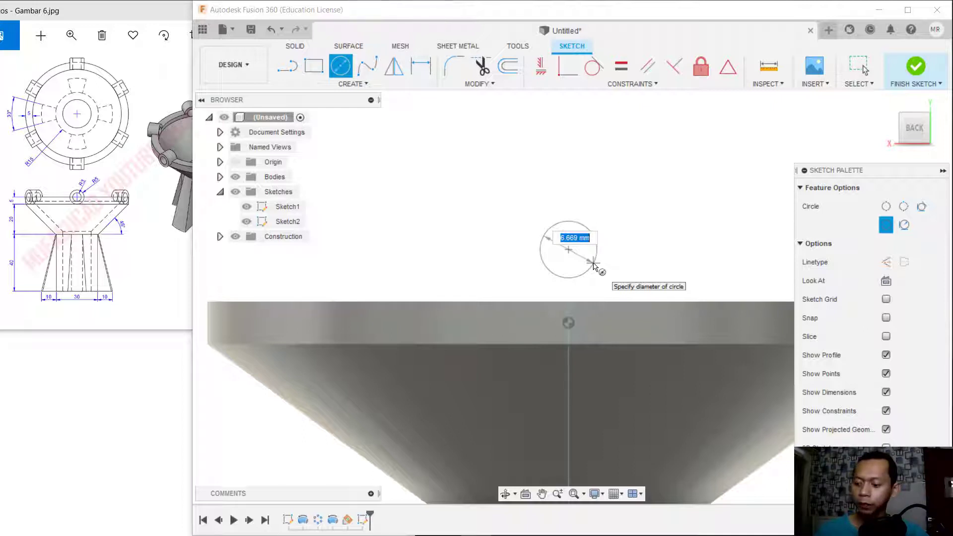
pyautogui.write('10')
pyautogui.press('Return')
pyautogui.press('Escape')
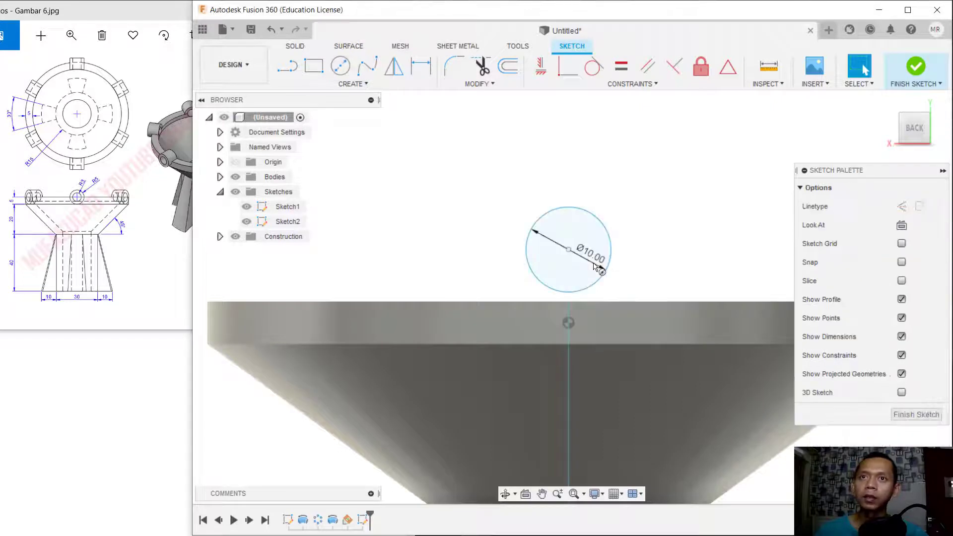
# Step: Dimension the circle's centre 2.5 mm vertically above the point on the rim's outer face
pyautogui.click(421, 71)
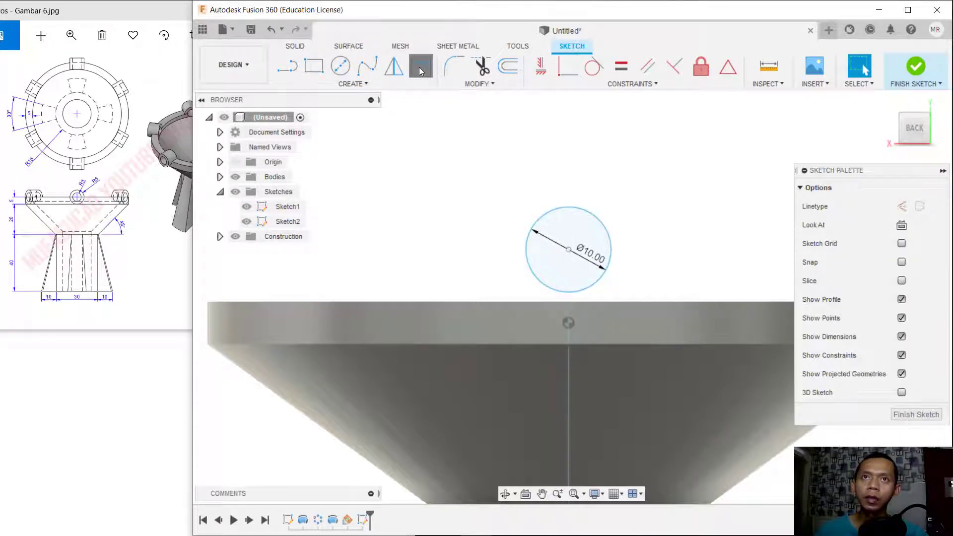
pyautogui.click(568, 250)
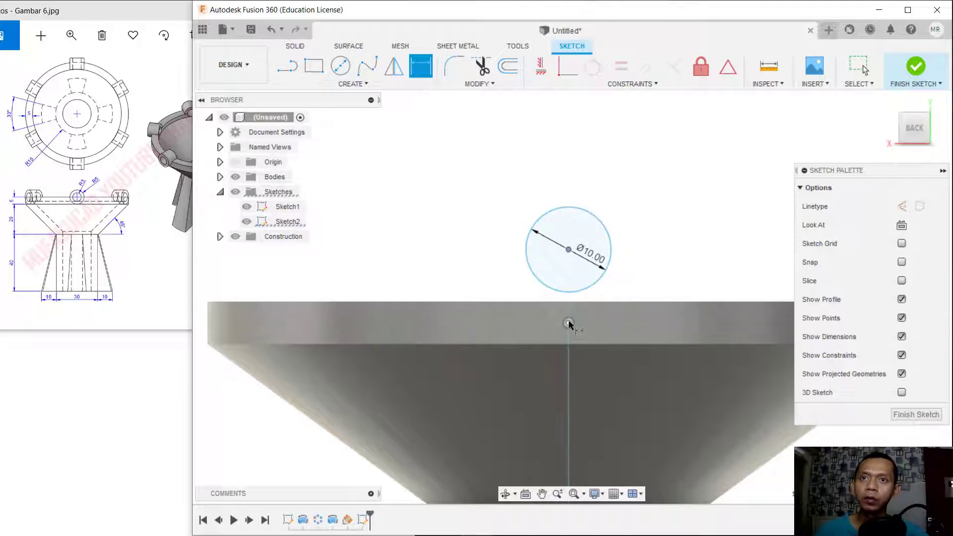
pyautogui.click(568, 322)
pyautogui.click(644, 287)
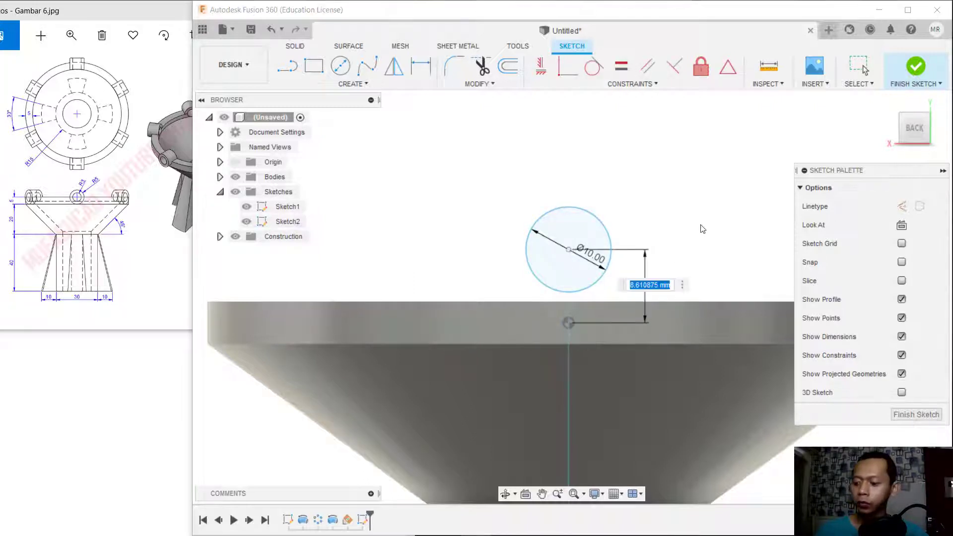
pyautogui.write('2.5')
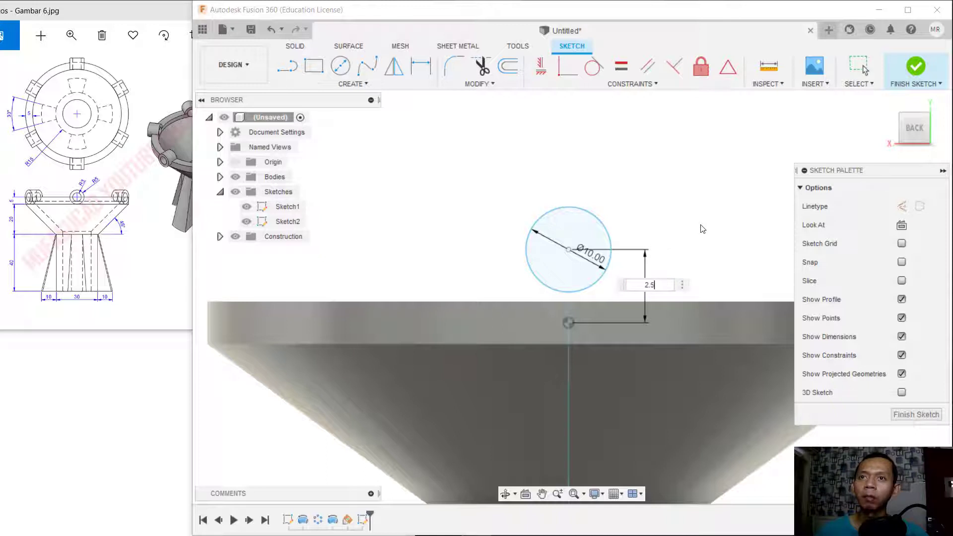
pyautogui.press('Return')
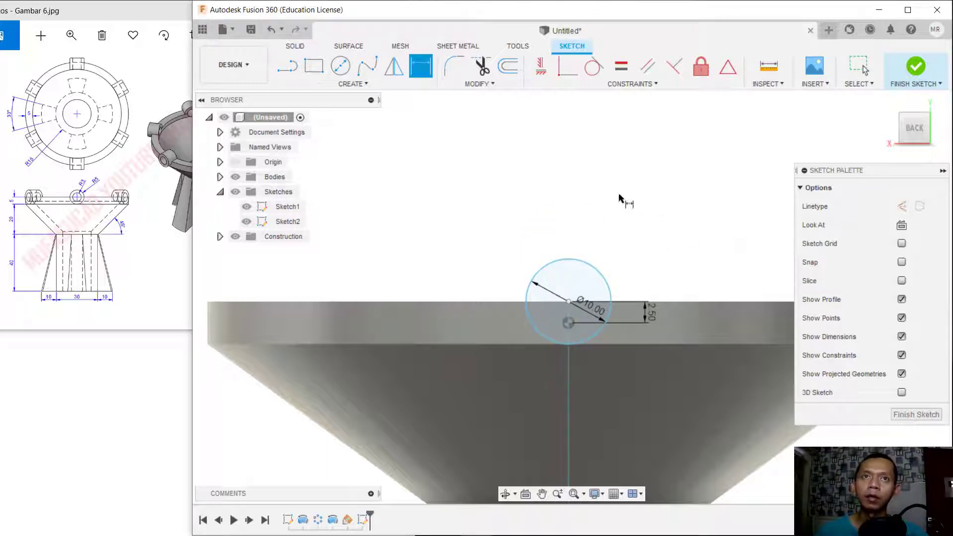
# Step: Sketch a concentric 6 mm diameter circle inside the 10 mm circle
pyautogui.click(340, 67)
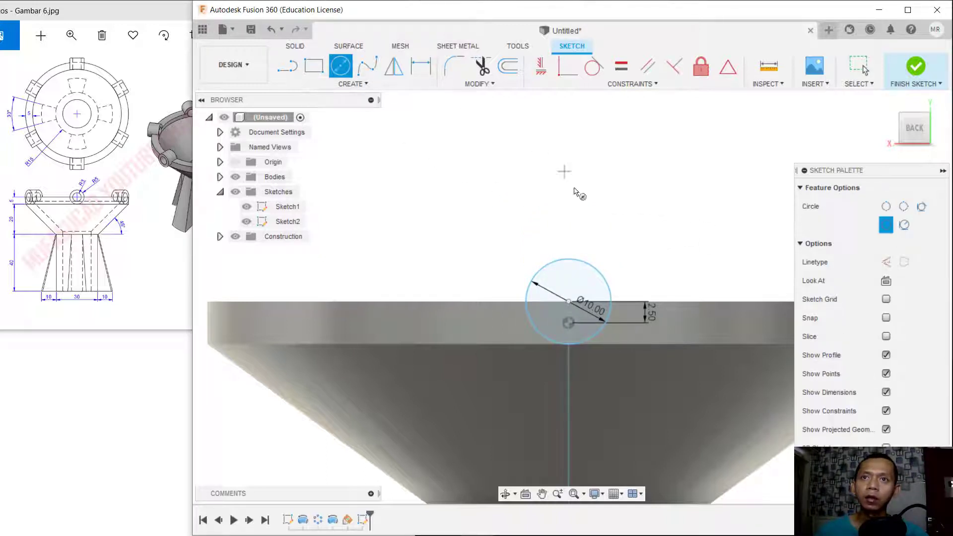
pyautogui.click(569, 300)
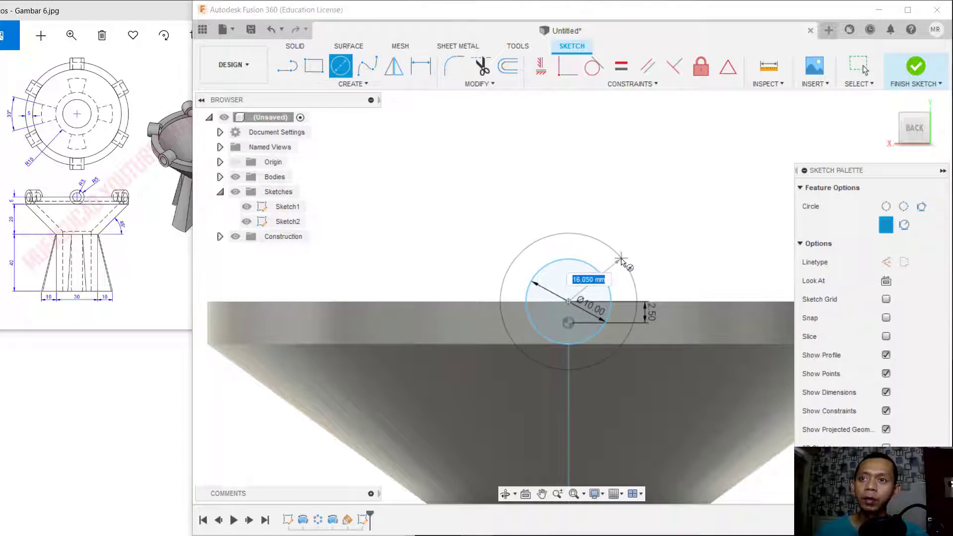
pyautogui.write('6')
pyautogui.press('Escape')
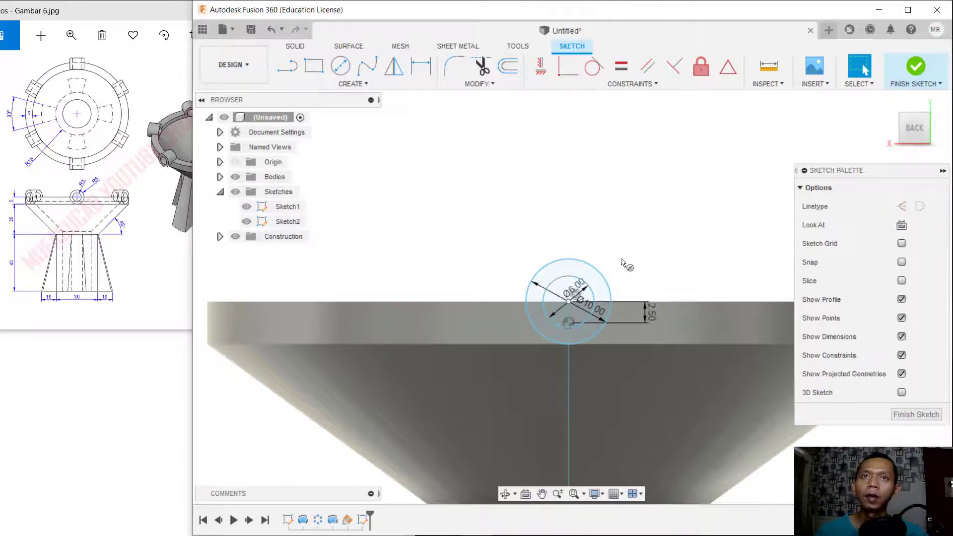
# Step: Split both circles with a horizontal line across the outer circle's full diameter and finish the sketch
pyautogui.click(290, 68)
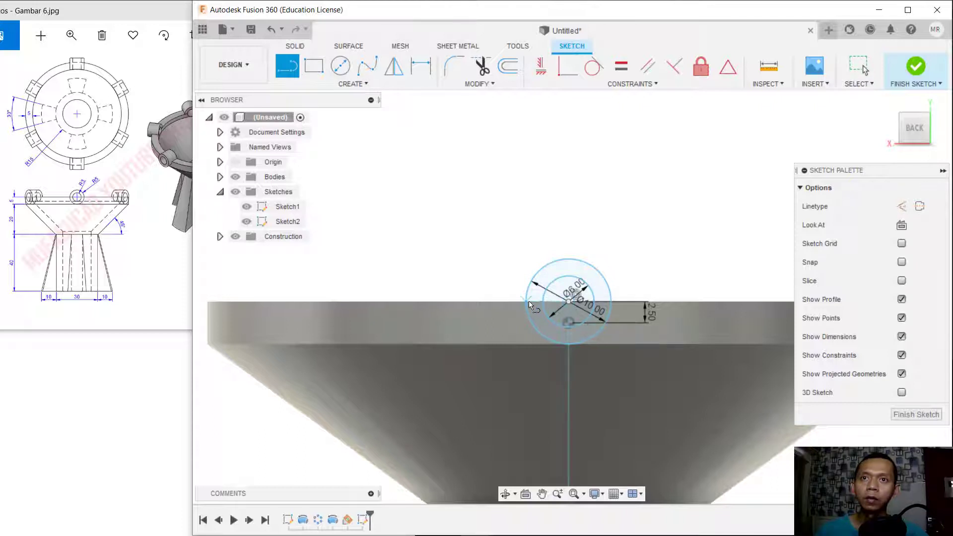
pyautogui.click(527, 302)
pyautogui.click(610, 301)
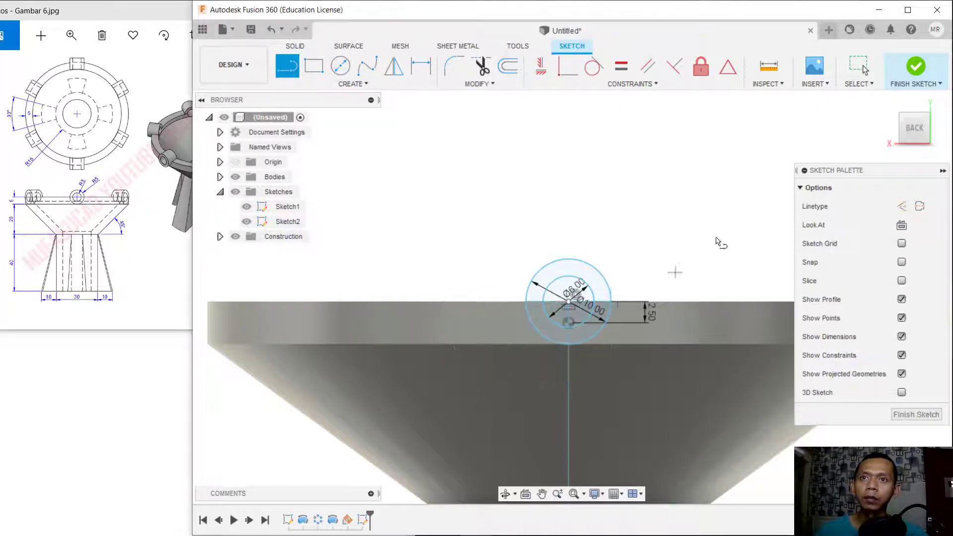
pyautogui.click(916, 414)
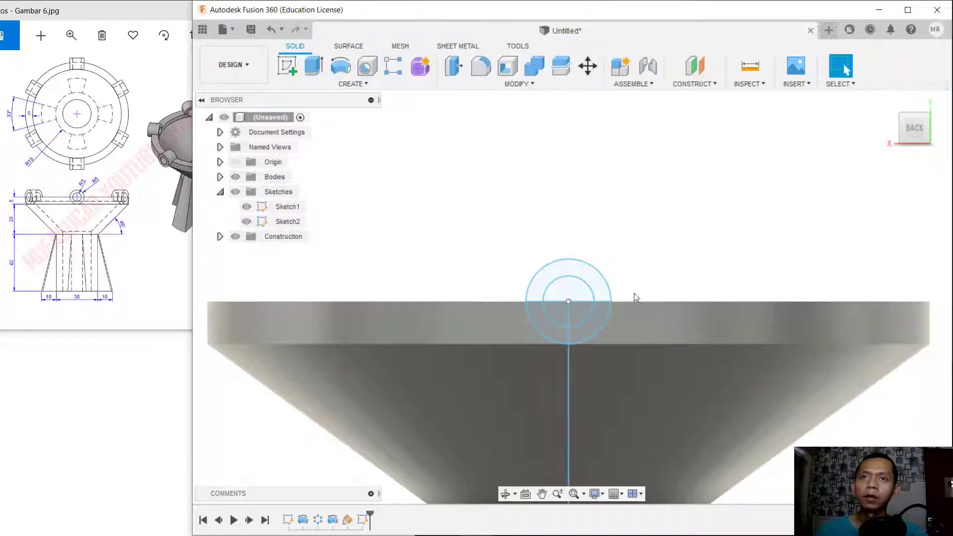
# Step: Extrude the lower half of the inner circle 9 mm inward as a cut through the rim
pyautogui.moveTo(633, 298)
pyautogui.keyDown('shift'); pyautogui.mouseDown(button='middle')
pyautogui.moveTo(665, 325)
pyautogui.moveTo(724, 319)
pyautogui.mouseUp(button='middle'); pyautogui.keyUp('shift')
pyautogui.scroll(-4, 725, 319)
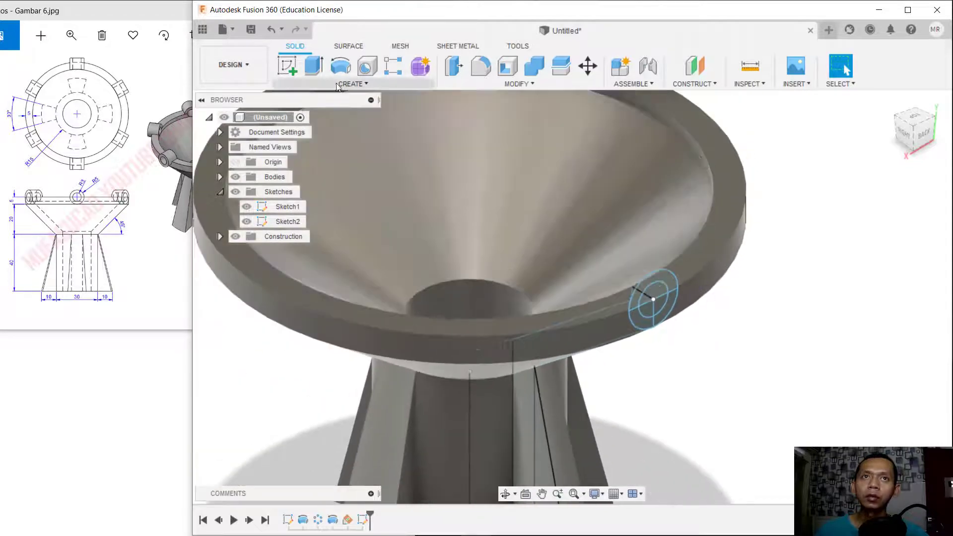
pyautogui.click(313, 67)
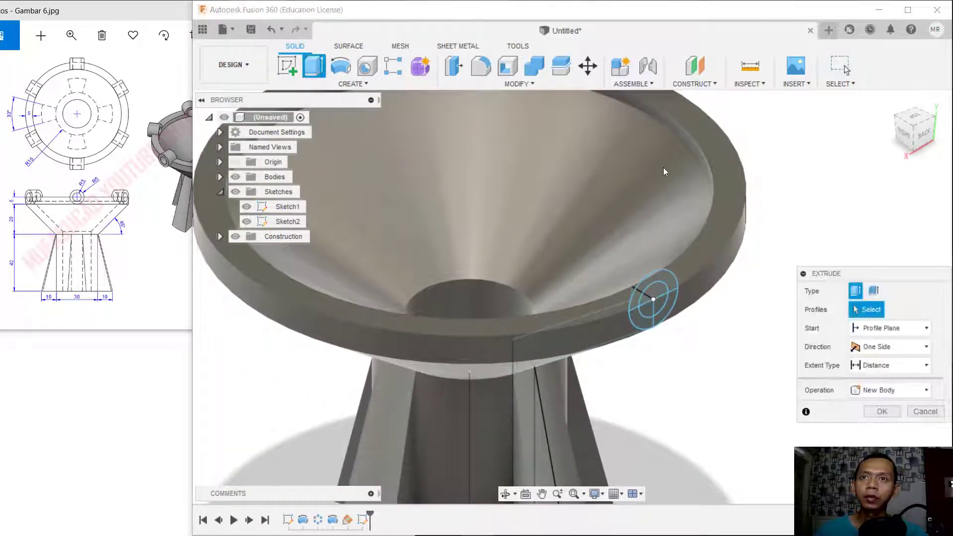
pyautogui.click(662, 302)
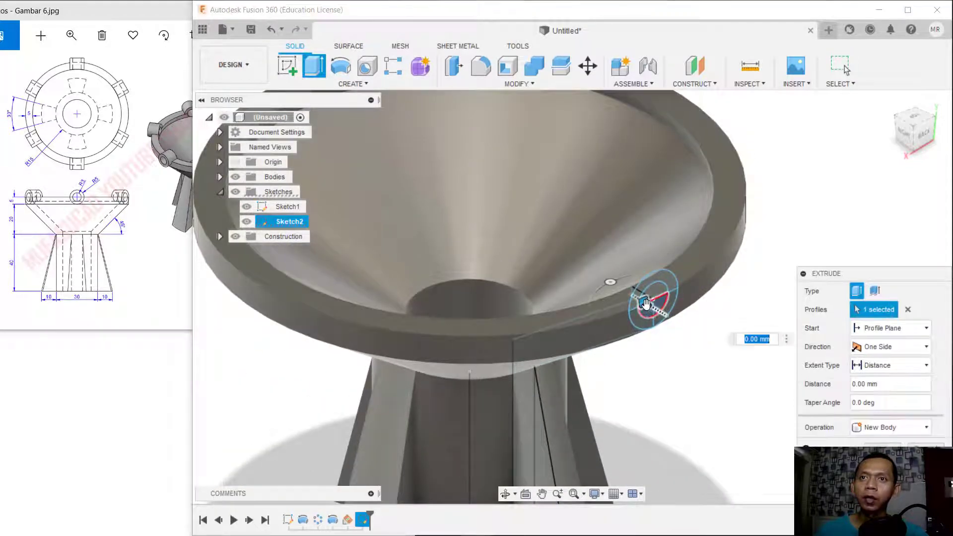
pyautogui.moveTo(645, 295); pyautogui.dragTo(606, 278)
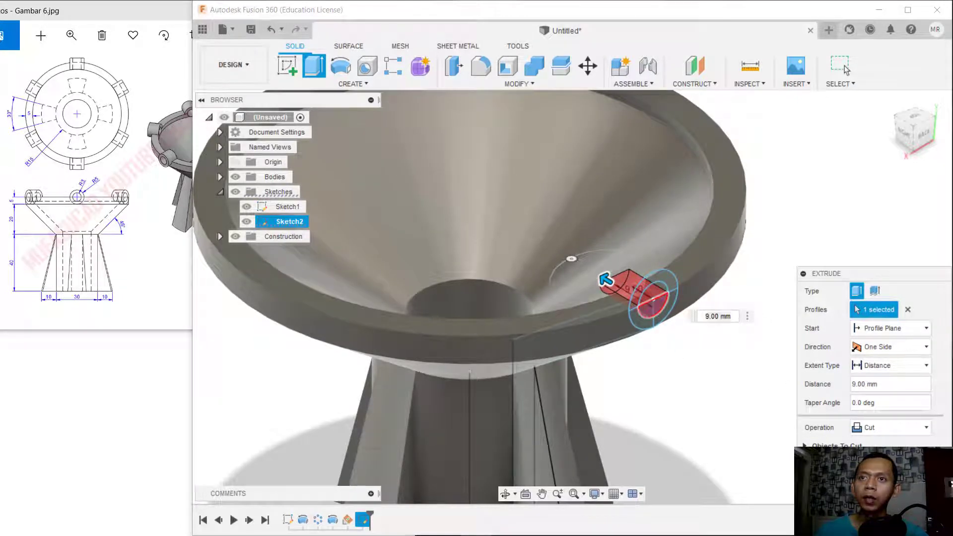
pyautogui.press('Return')
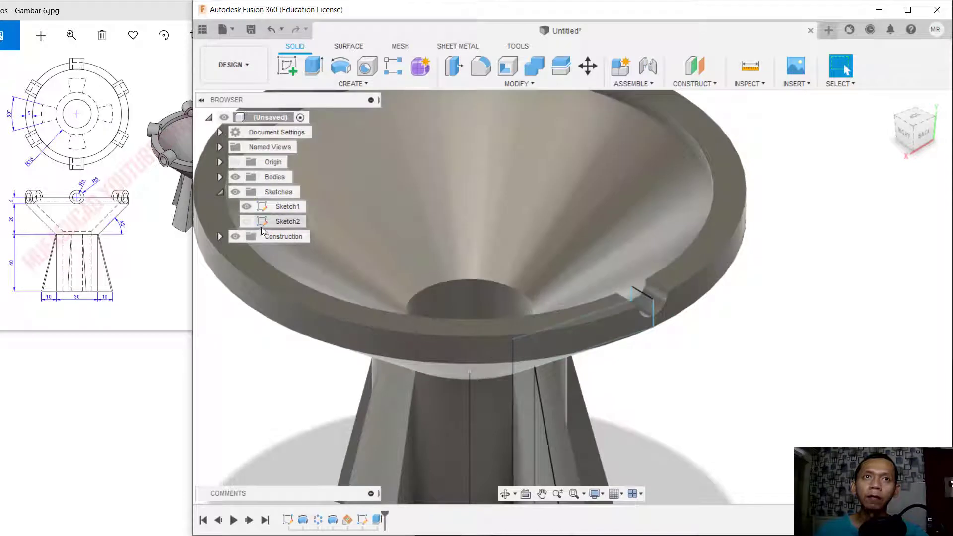
# Step: Show the ring sketch again and extrude the upper half-ring on two sides, 9 mm inward and 3 mm outward
pyautogui.click(246, 221)
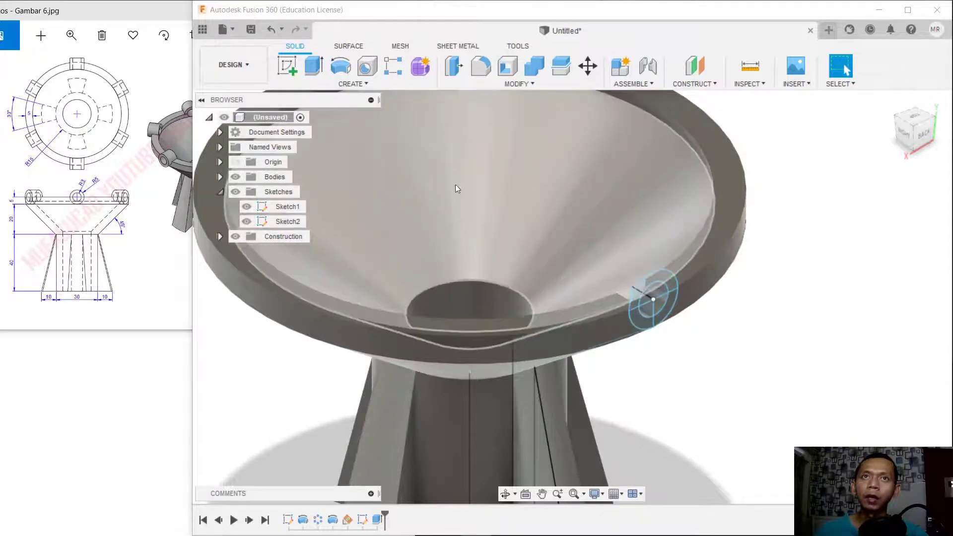
pyautogui.click(309, 68)
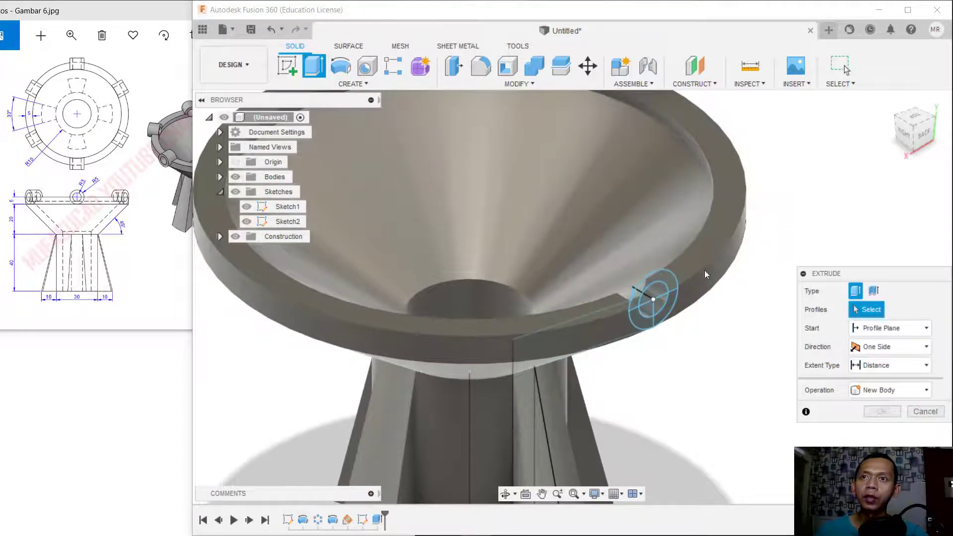
pyautogui.click(659, 278)
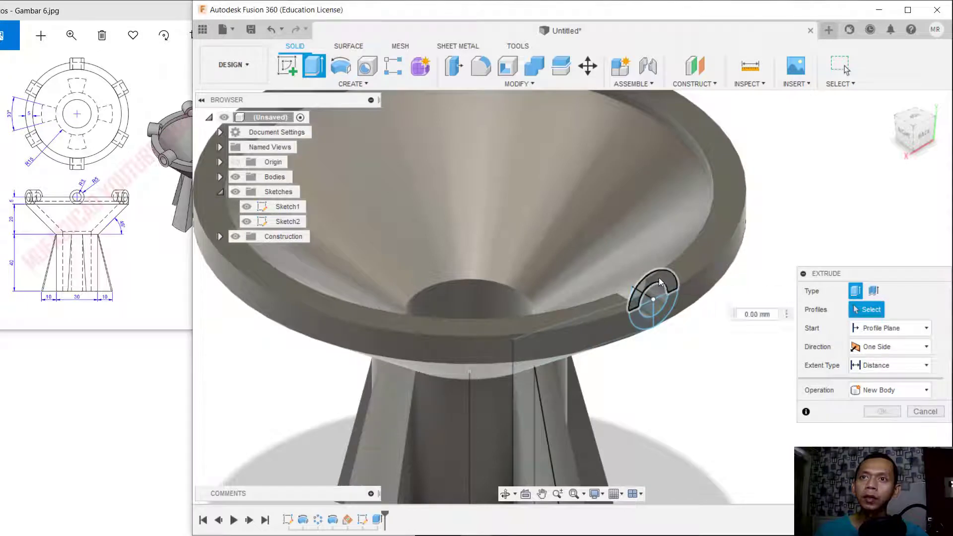
pyautogui.click(887, 348)
pyautogui.click(882, 377)
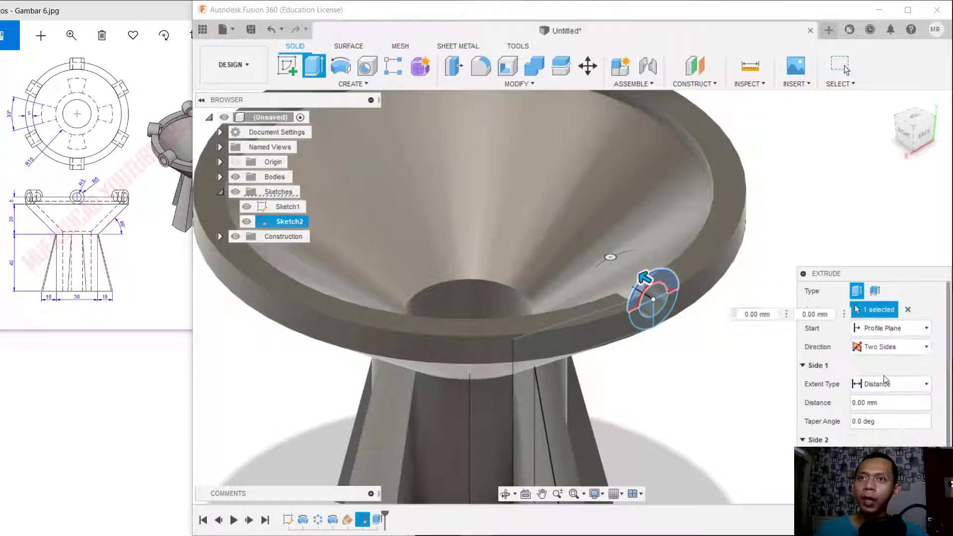
pyautogui.moveTo(645, 277); pyautogui.dragTo(606, 253)
pyautogui.moveTo(646, 285); pyautogui.dragTo(672, 298)
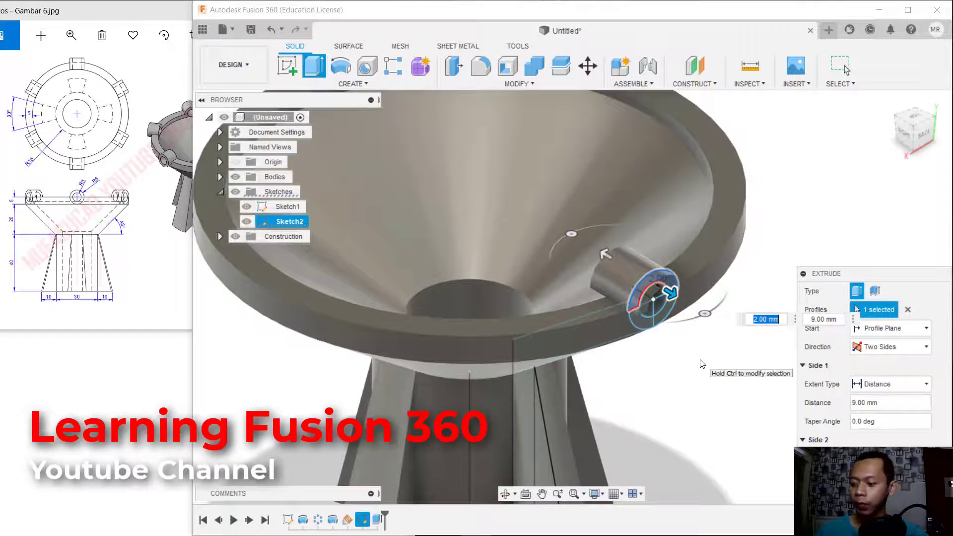
pyautogui.write('3')
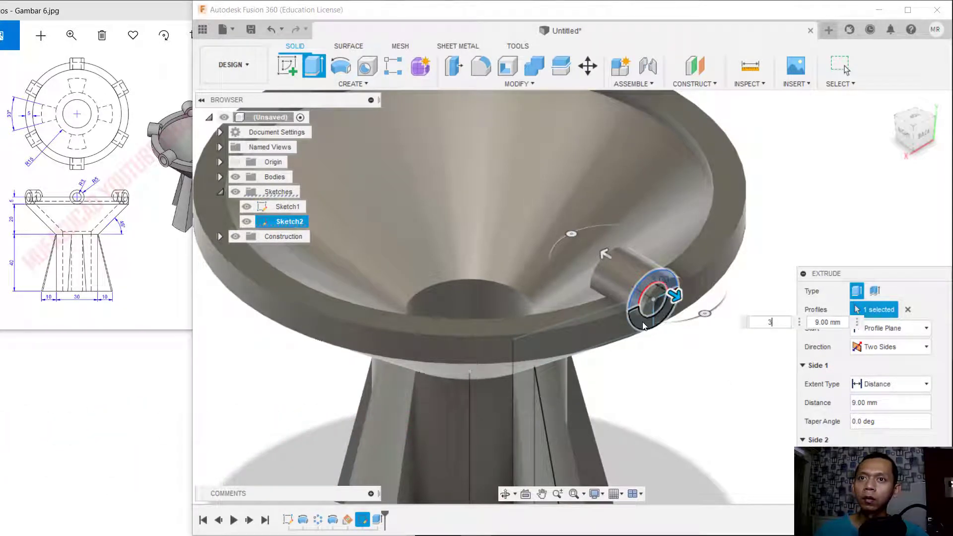
pyautogui.press('Return')
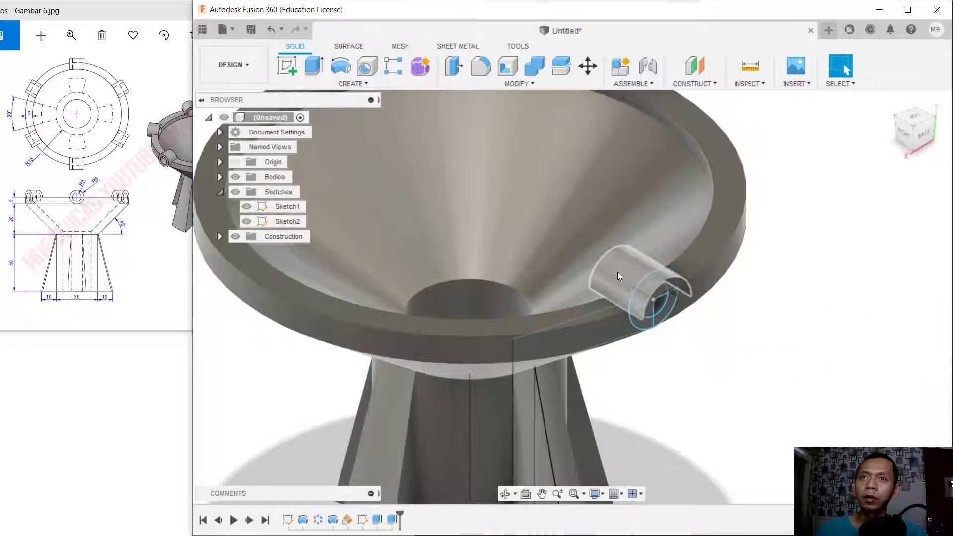
pyautogui.click(618, 271)
pyautogui.click(689, 349)
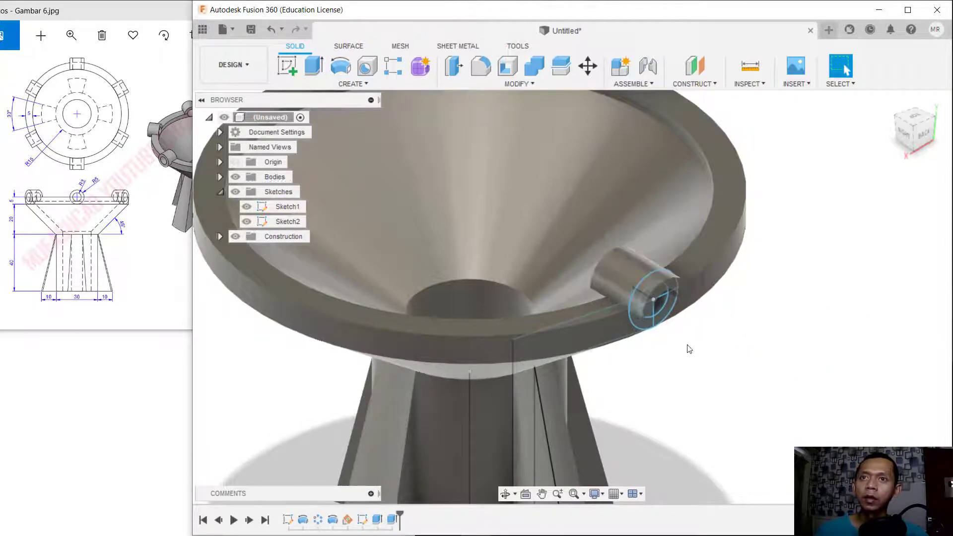
# Step: Extrude the lower half-ring by -3 mm, outward from the rim, as a new body
pyautogui.click(316, 66)
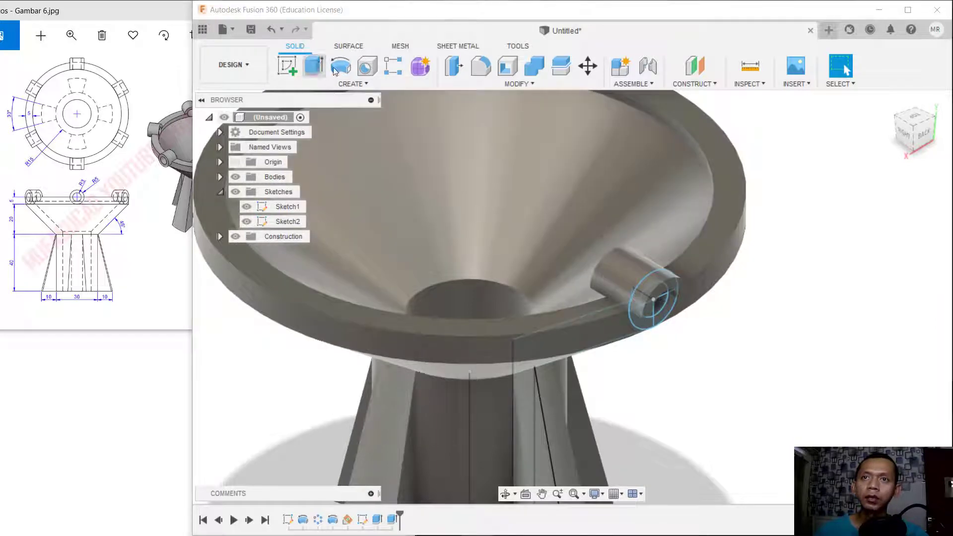
pyautogui.click(663, 312)
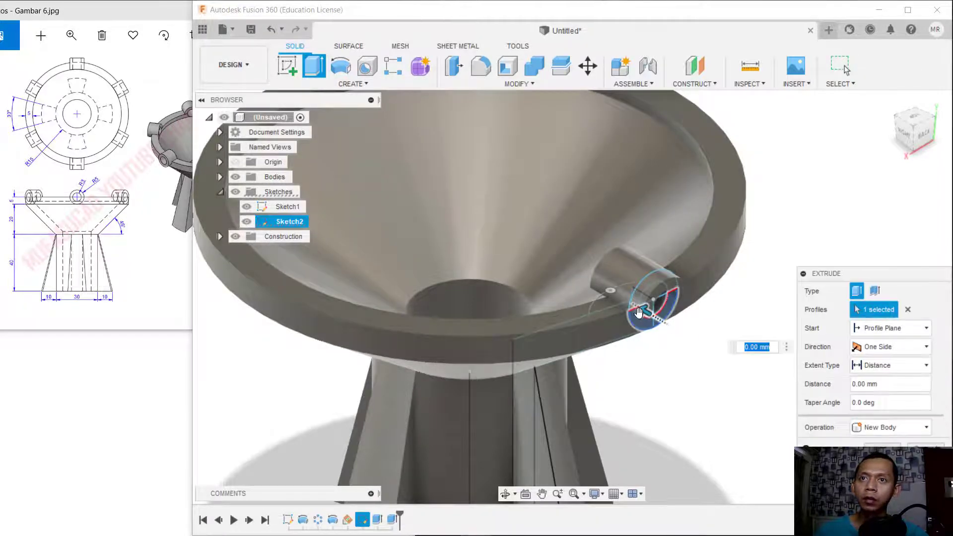
pyautogui.moveTo(639, 312); pyautogui.dragTo(627, 404)
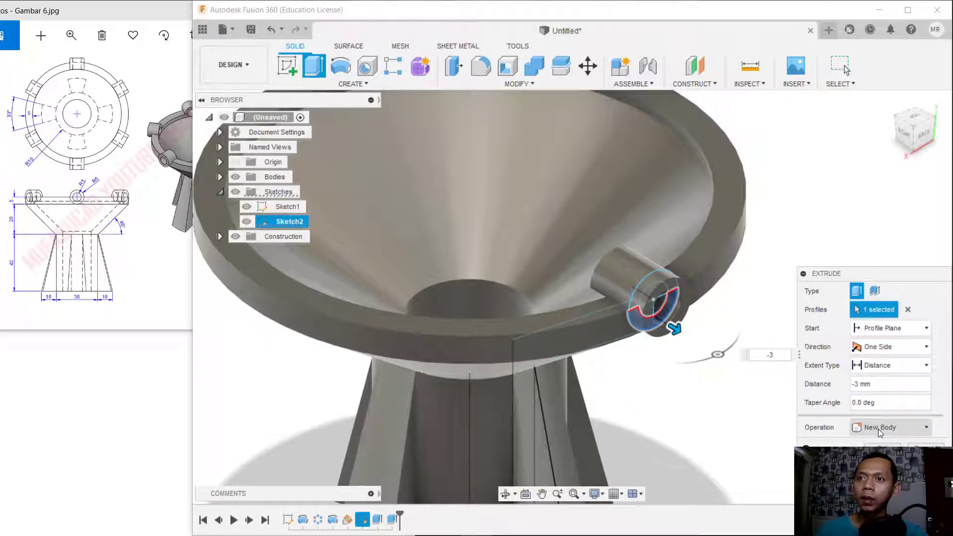
pyautogui.click(881, 448)
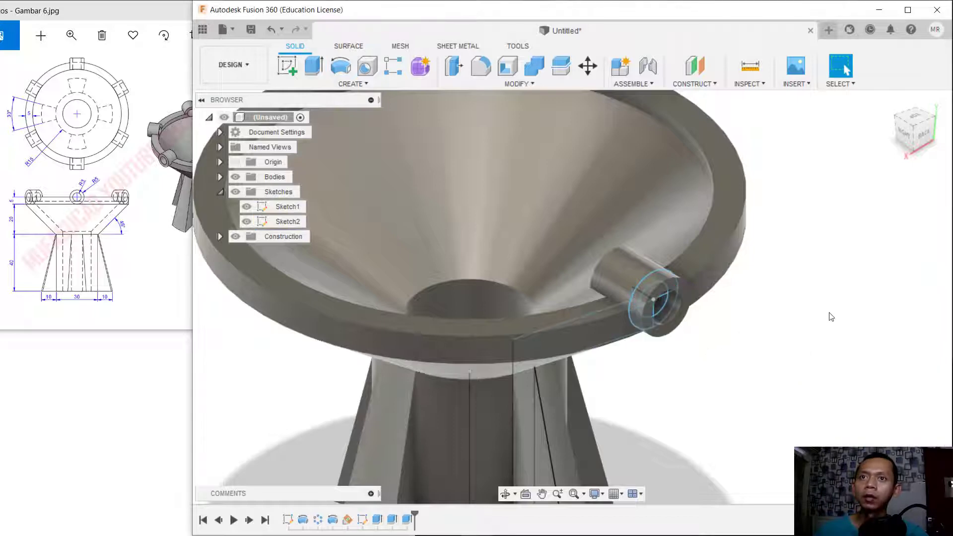
# Step: Start a new sketch on the rim's flat top face
pyautogui.moveTo(736, 356)
pyautogui.keyDown('shift'); pyautogui.mouseDown(button='middle')
pyautogui.moveTo(717, 321)
pyautogui.moveTo(699, 336)
pyautogui.moveTo(737, 356)
pyautogui.mouseUp(button='middle'); pyautogui.keyUp('shift')
pyautogui.scroll(1, 770, 336)
pyautogui.scroll(-2, 770, 336)
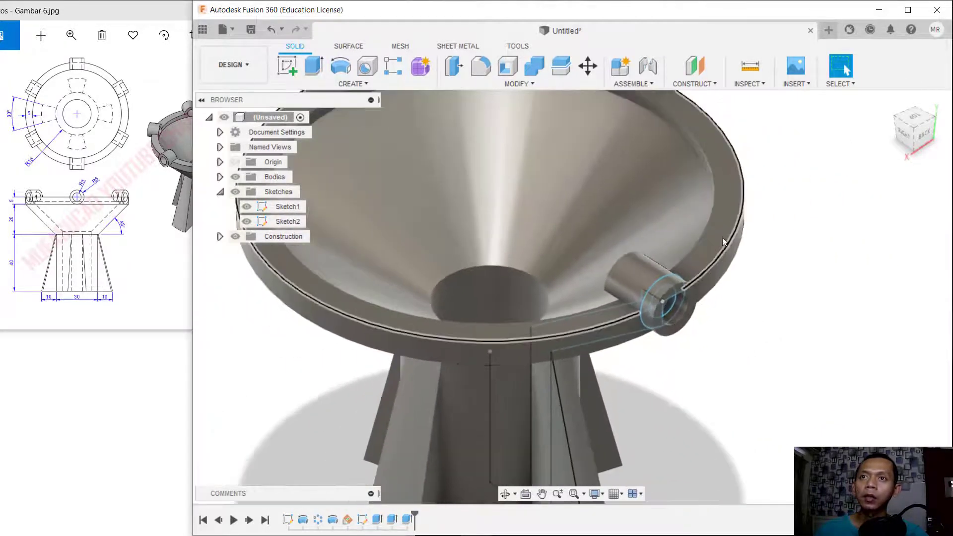
pyautogui.click(292, 68)
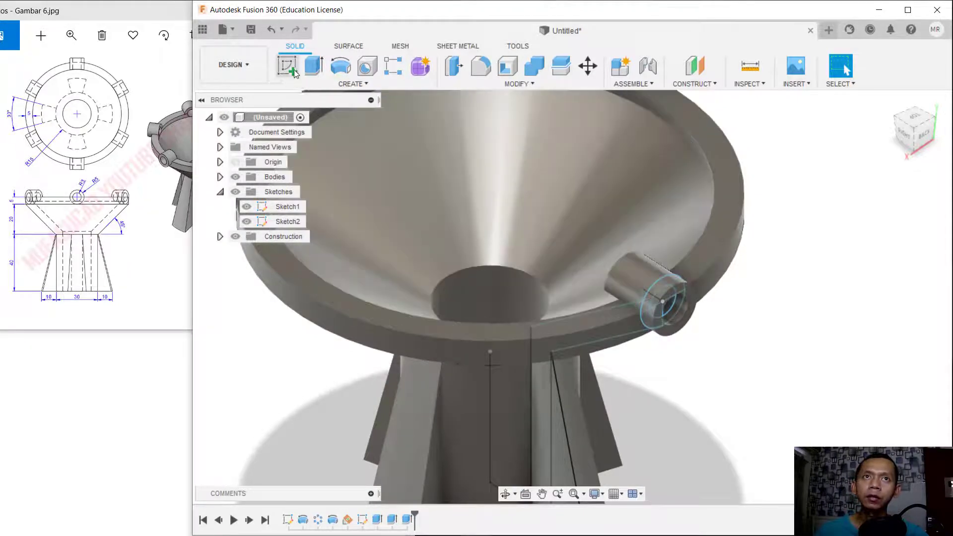
pyautogui.click(729, 219)
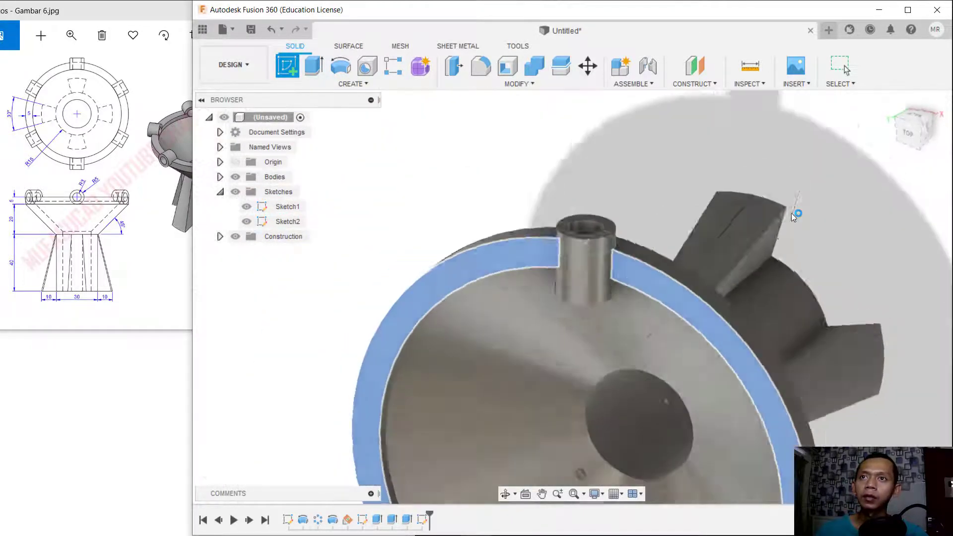
# Step: Sketch a circle centred on the bowl's axis reaching the rim's inner edge, and finish the sketch
pyautogui.scroll(-2, 767, 228)
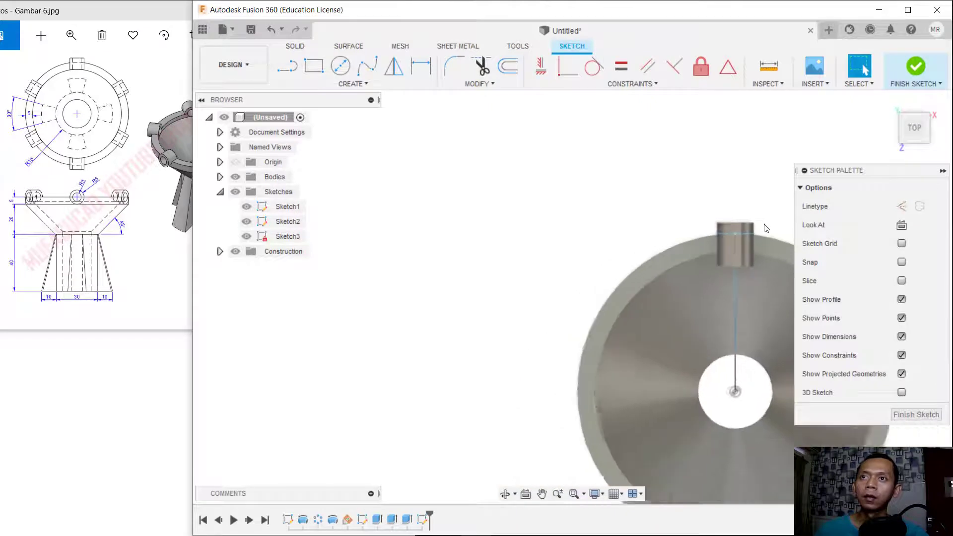
pyautogui.moveTo(767, 228); pyautogui.dragTo(648, 189, button='middle')
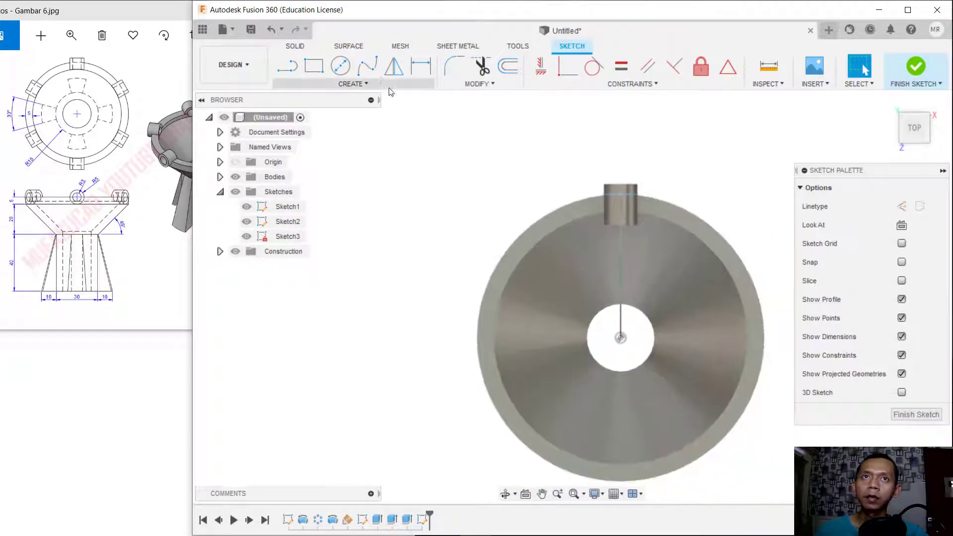
pyautogui.click(340, 66)
pyautogui.click(620, 339)
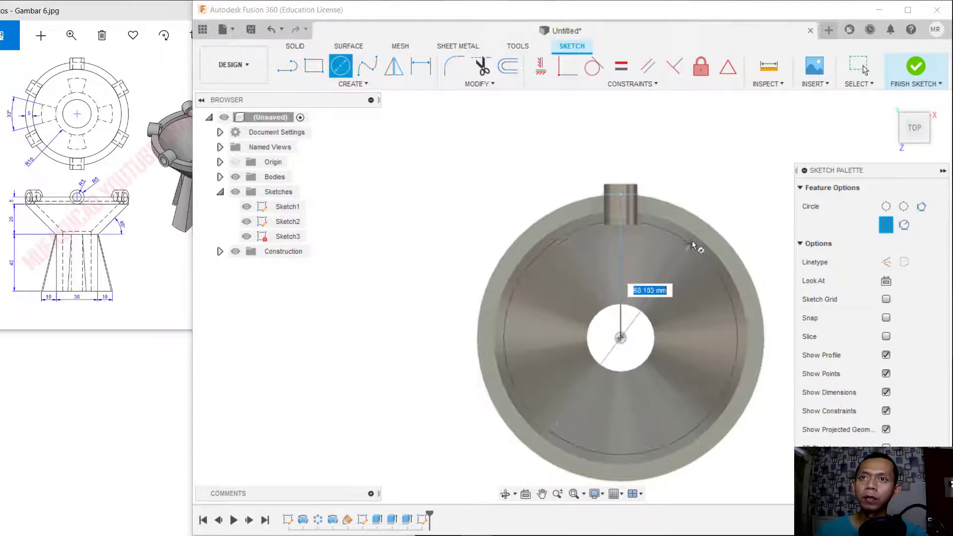
pyautogui.click(702, 245)
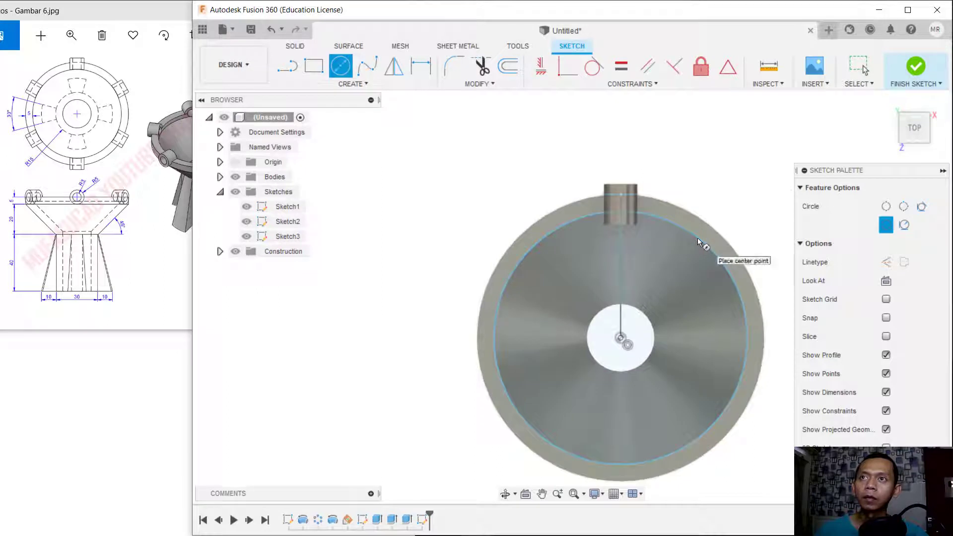
pyautogui.click(911, 70)
# Step: Extrude the circular profile 20 mm upward as a cut to trim the ring inside the rim
pyautogui.keyDown('shift'); pyautogui.moveTo(798, 317); pyautogui.dragTo(645, 293, button='middle'); pyautogui.keyUp('shift')
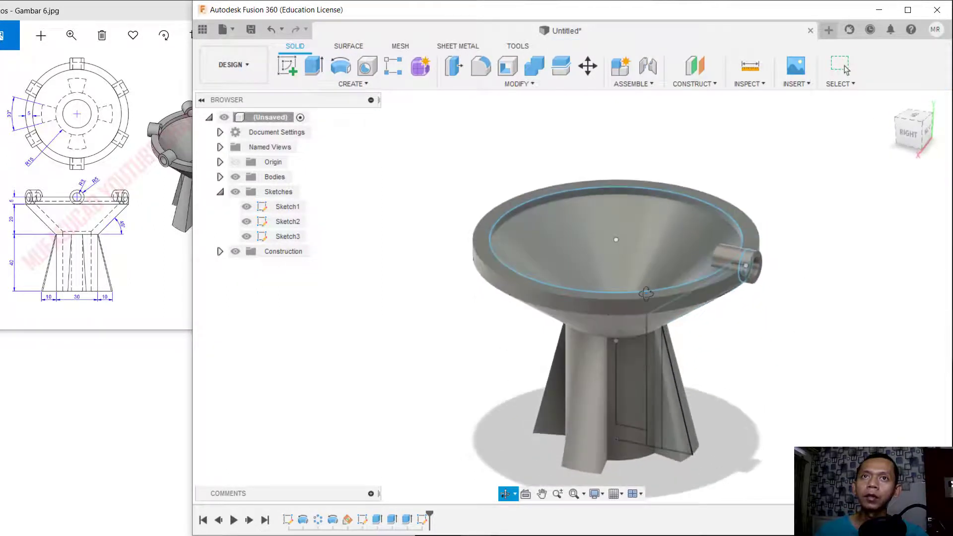
pyautogui.click(314, 67)
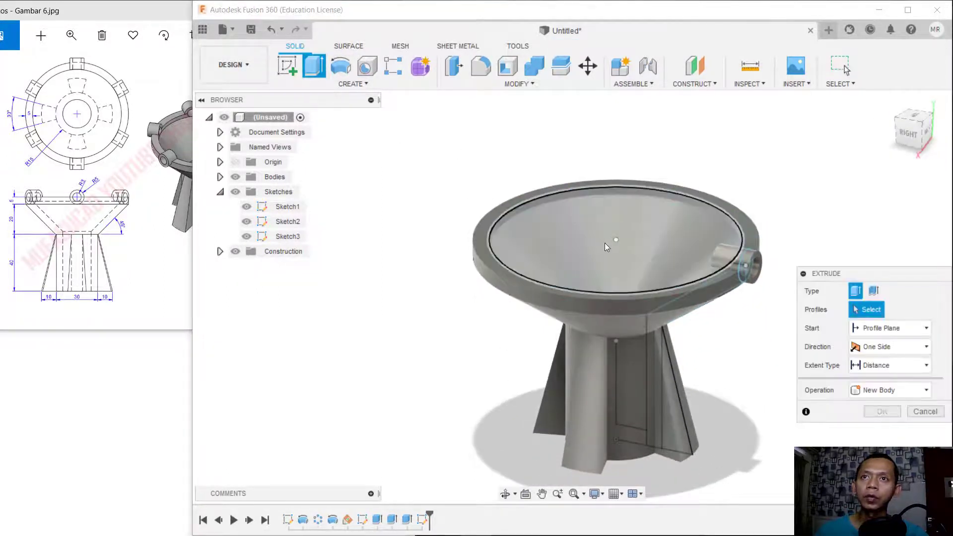
pyautogui.click(596, 245)
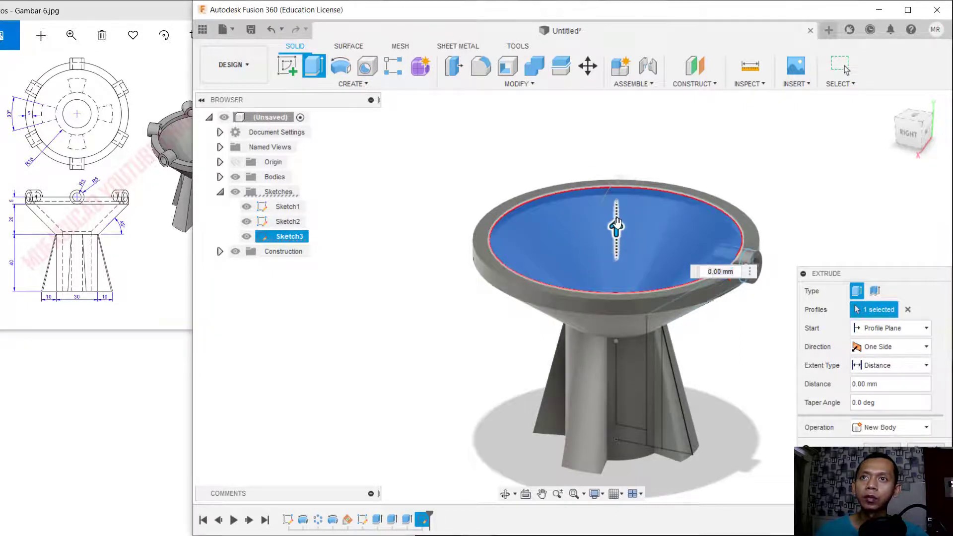
pyautogui.moveTo(615, 226); pyautogui.dragTo(621, 162)
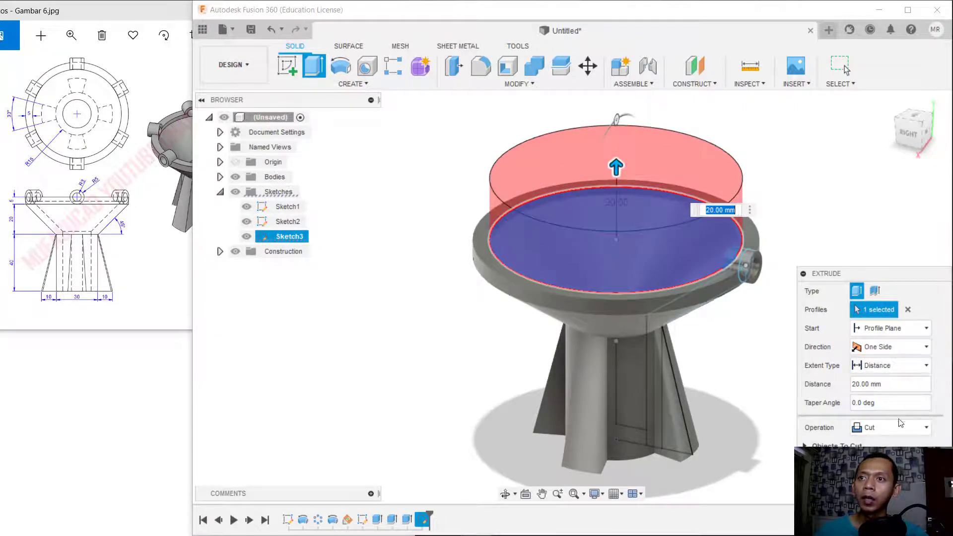
pyautogui.press('Return')
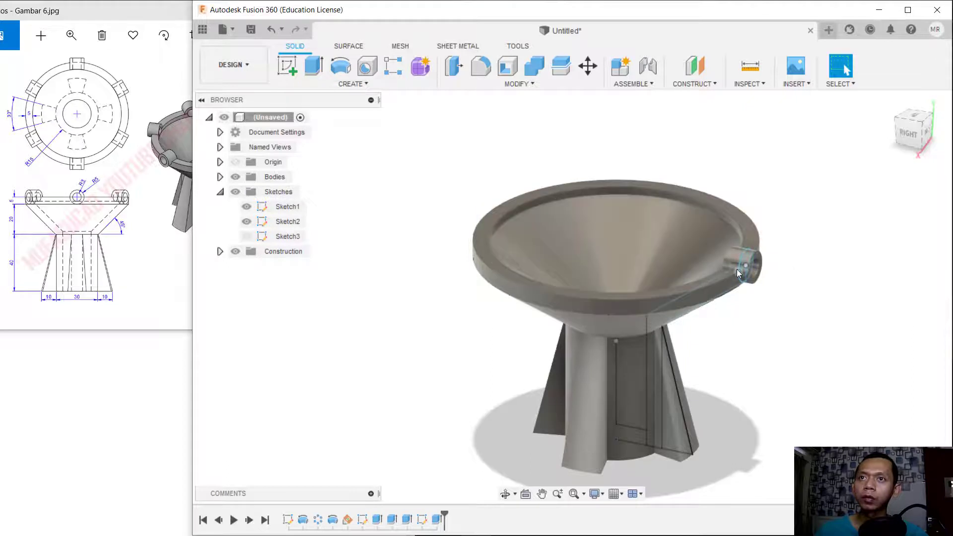
# Step: Start a circular pattern of type Features with the upper and lower half-ring extrusions as its objects
pyautogui.scroll(5, 737, 259)
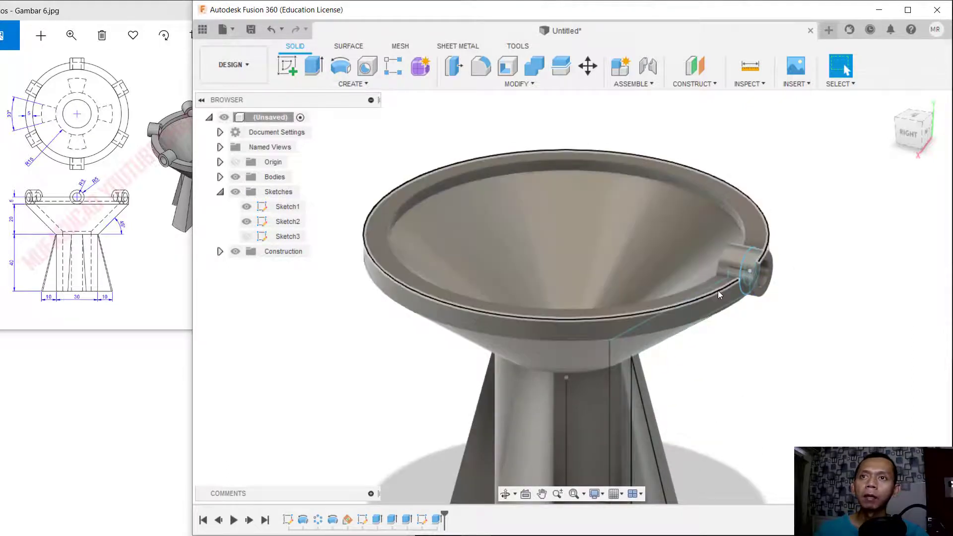
pyautogui.click(759, 282)
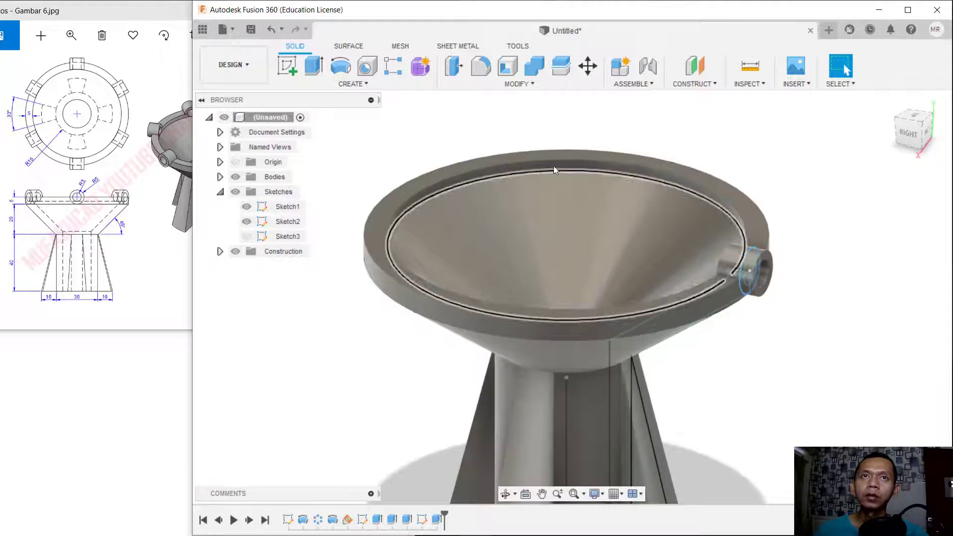
pyautogui.click(364, 87)
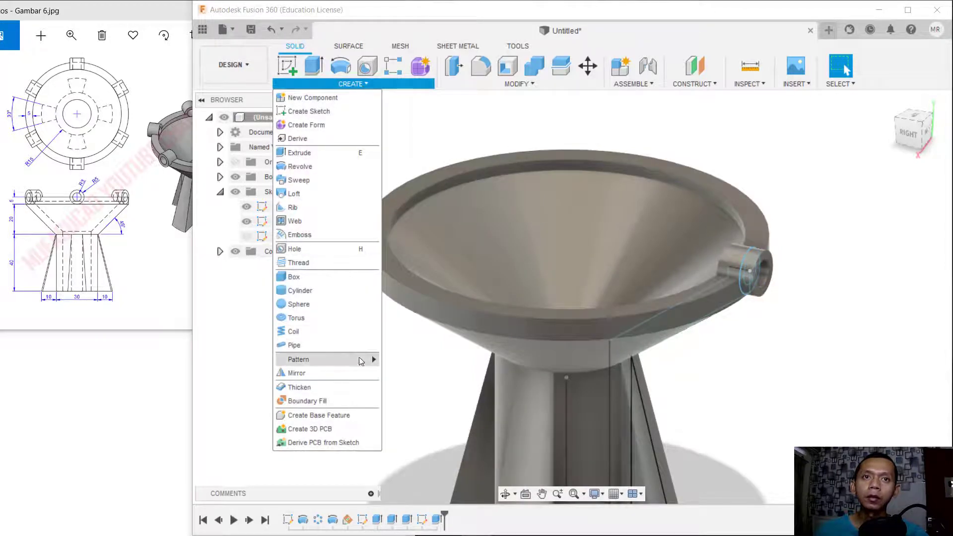
pyautogui.moveTo(372, 355)
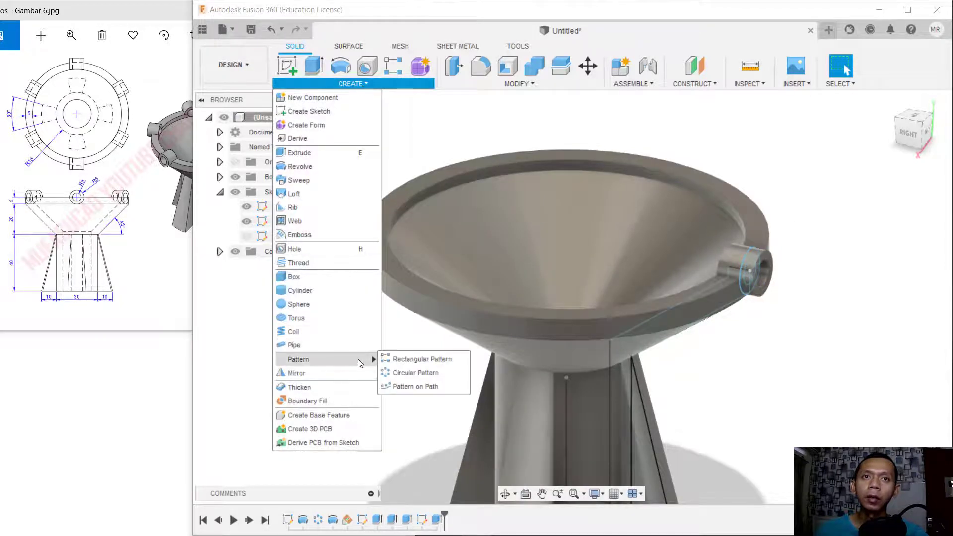
pyautogui.click(422, 373)
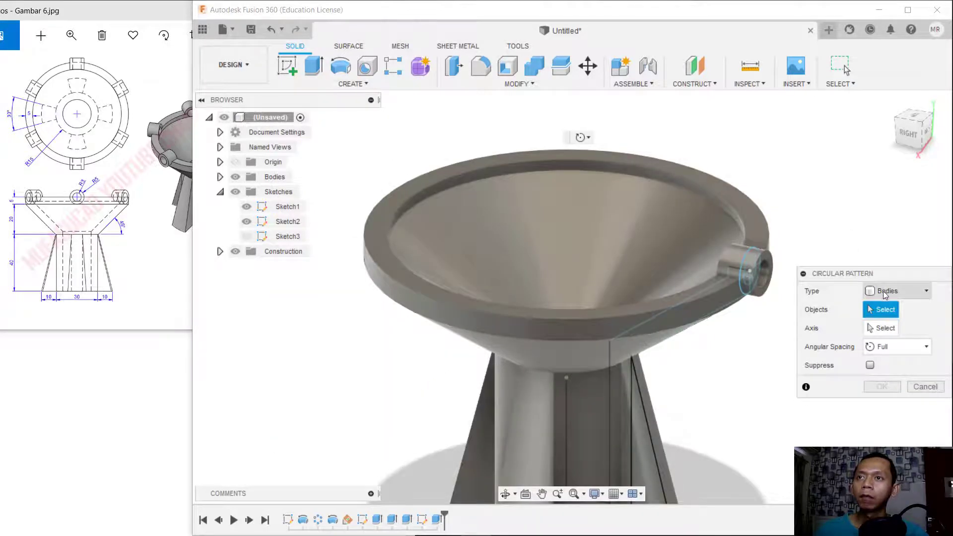
pyautogui.click(900, 293)
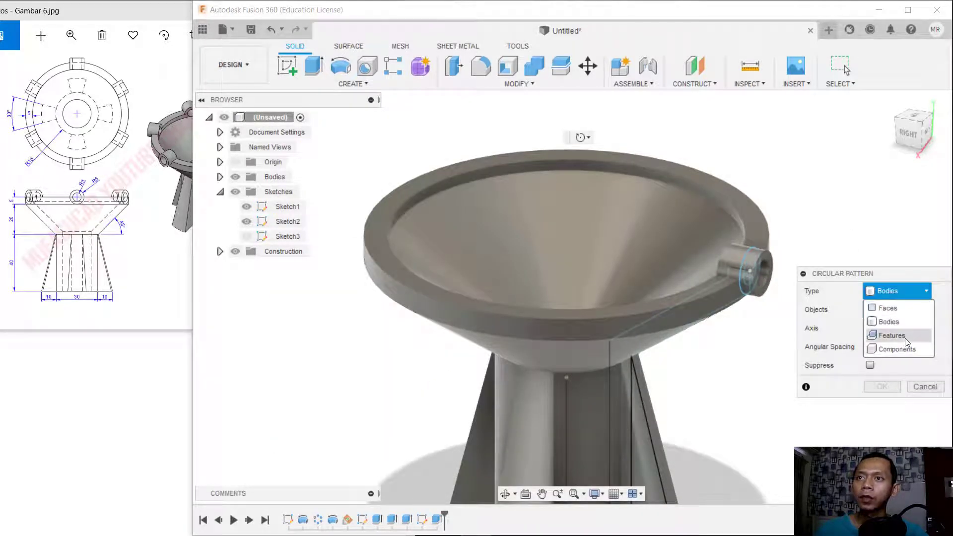
pyautogui.click(903, 336)
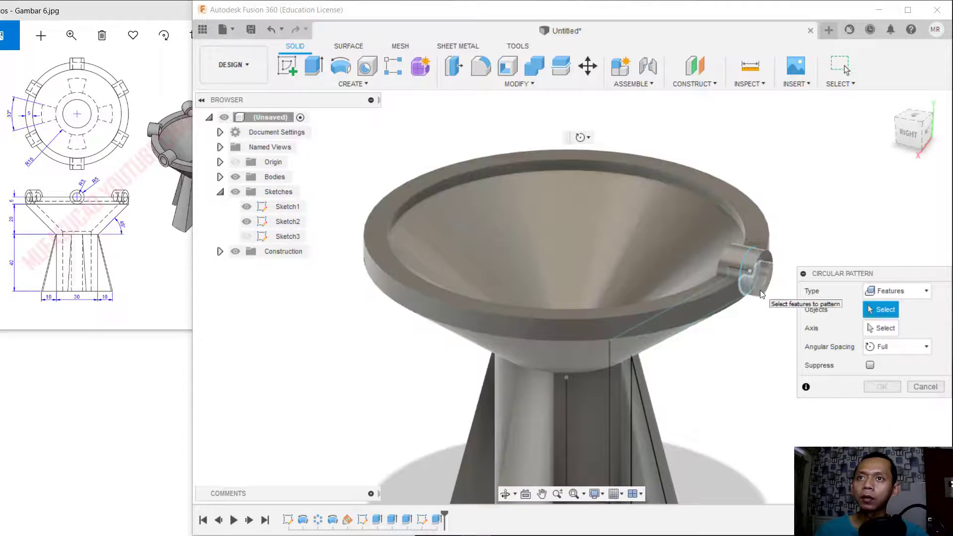
pyautogui.click(760, 290)
pyautogui.scroll(5, 783, 248)
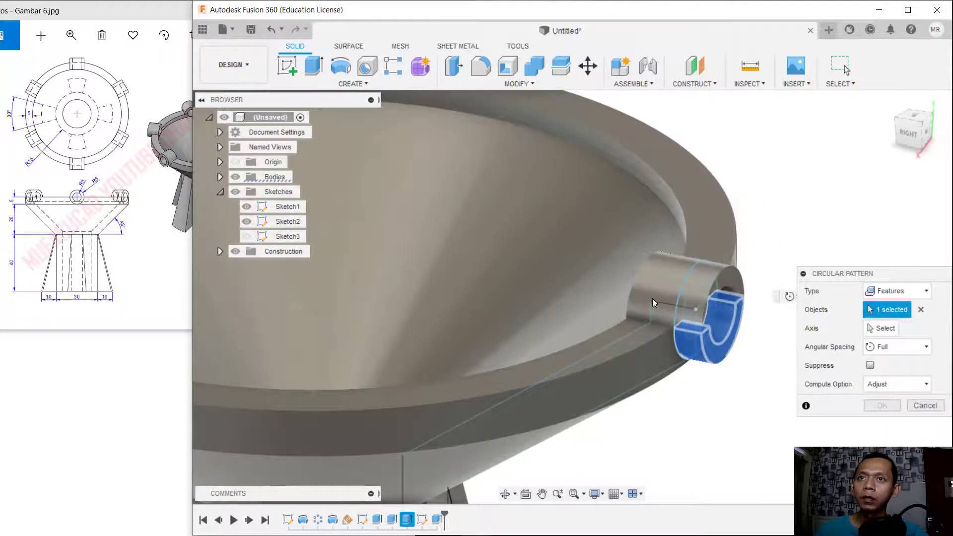
pyautogui.click(644, 297)
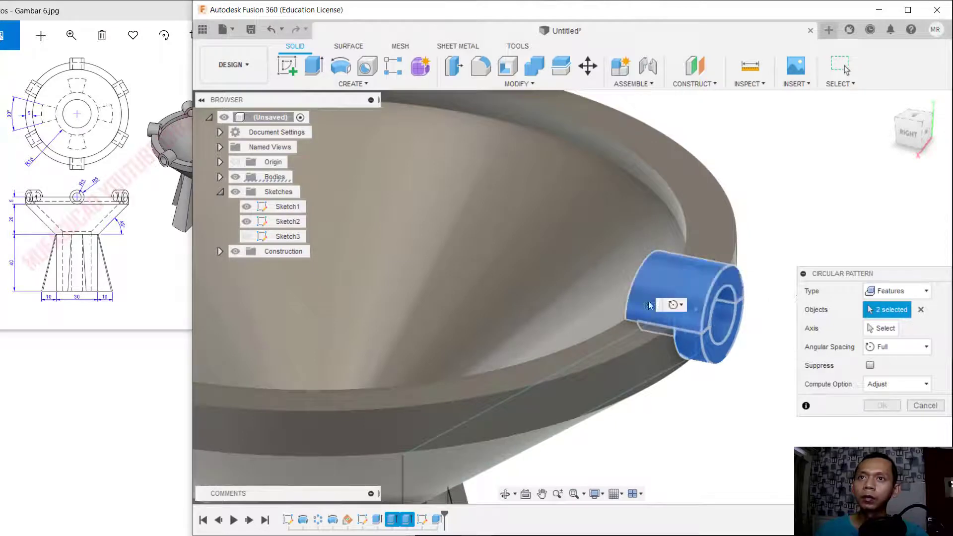
pyautogui.keyDown('shift'); pyautogui.moveTo(656, 415); pyautogui.dragTo(718, 416, button='middle'); pyautogui.keyUp('shift')
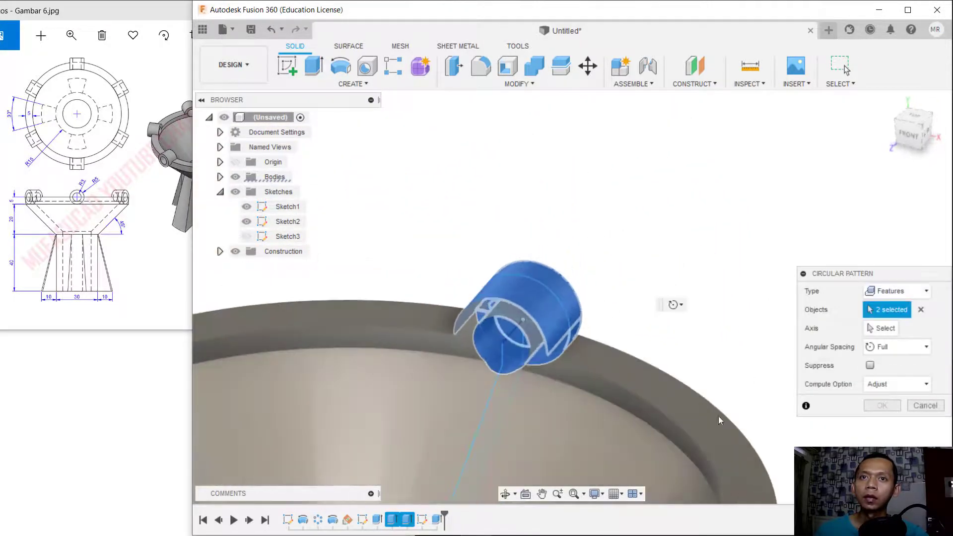
pyautogui.click(486, 353)
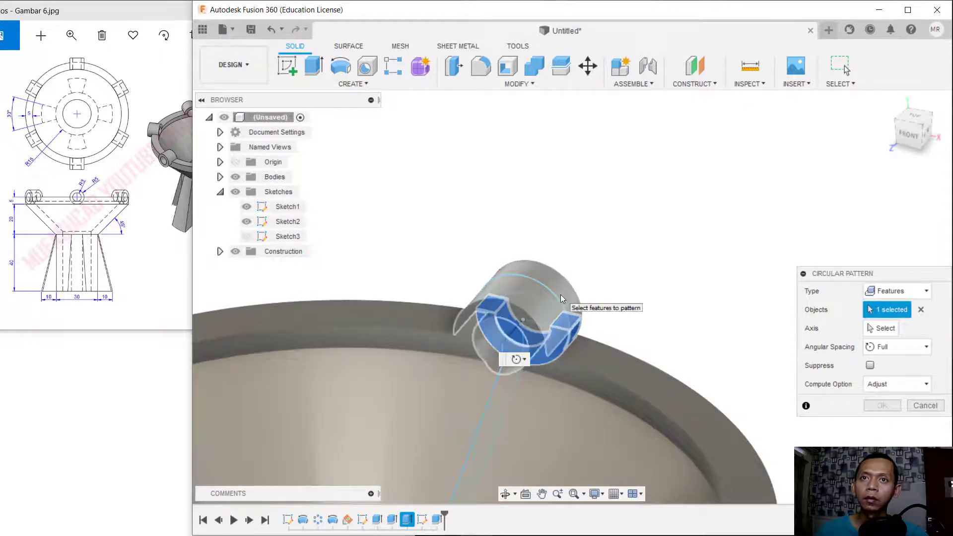
pyautogui.click(561, 294)
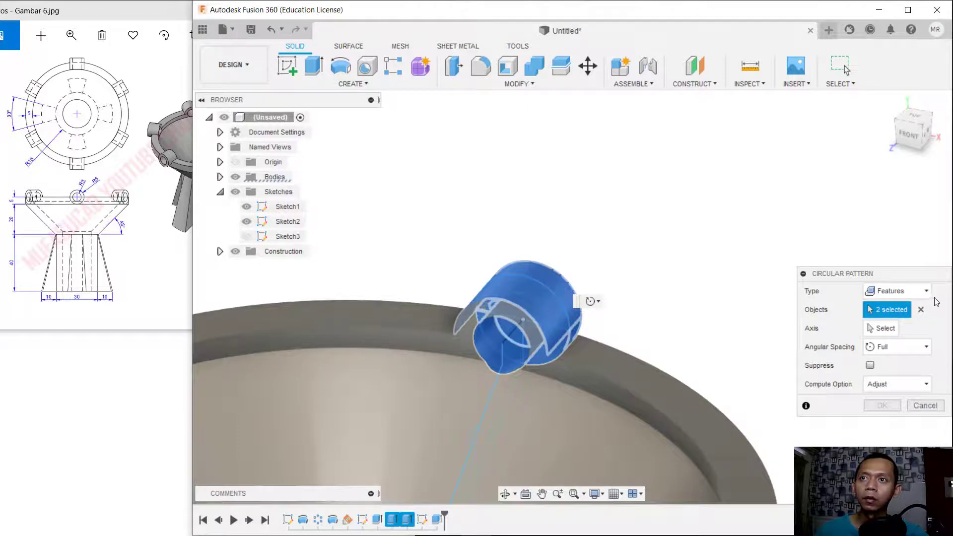
# Step: Use the bowl's conical inner face as the pattern axis and create 6 instances with full angular spacing
pyautogui.keyDown('shift'); pyautogui.moveTo(685, 306); pyautogui.dragTo(561, 304, button='middle'); pyautogui.keyUp('shift')
pyautogui.scroll(1, 755, 350)
pyautogui.scroll(-3, 754, 351)
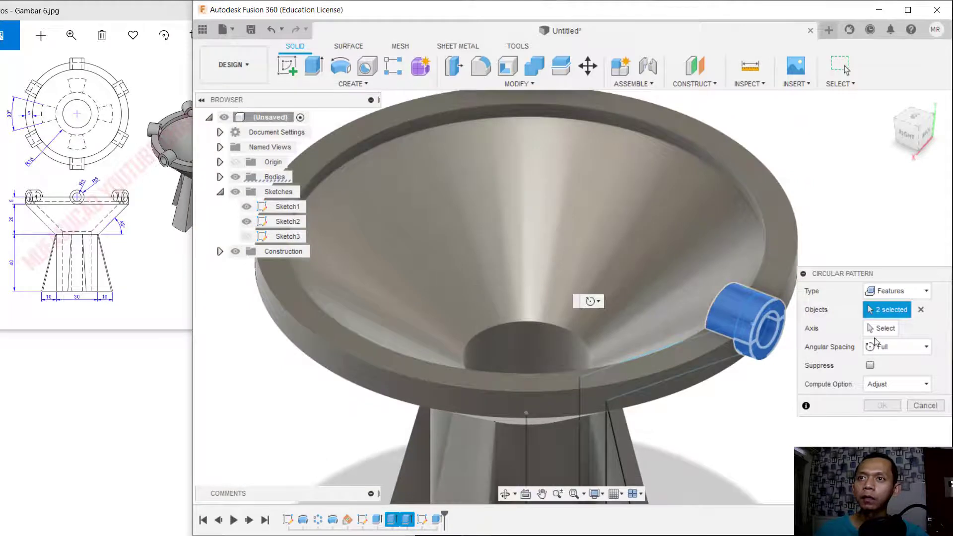
pyautogui.click(885, 328)
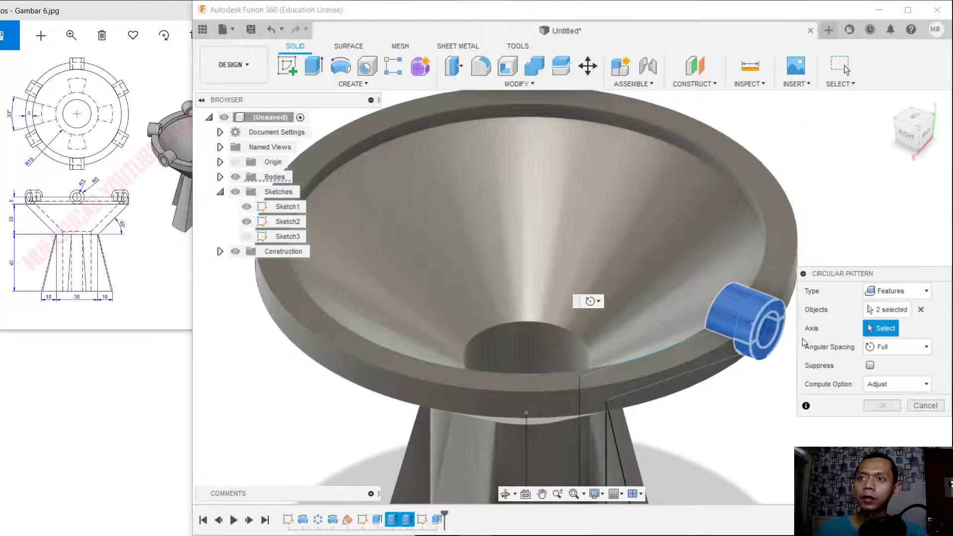
pyautogui.click(629, 304)
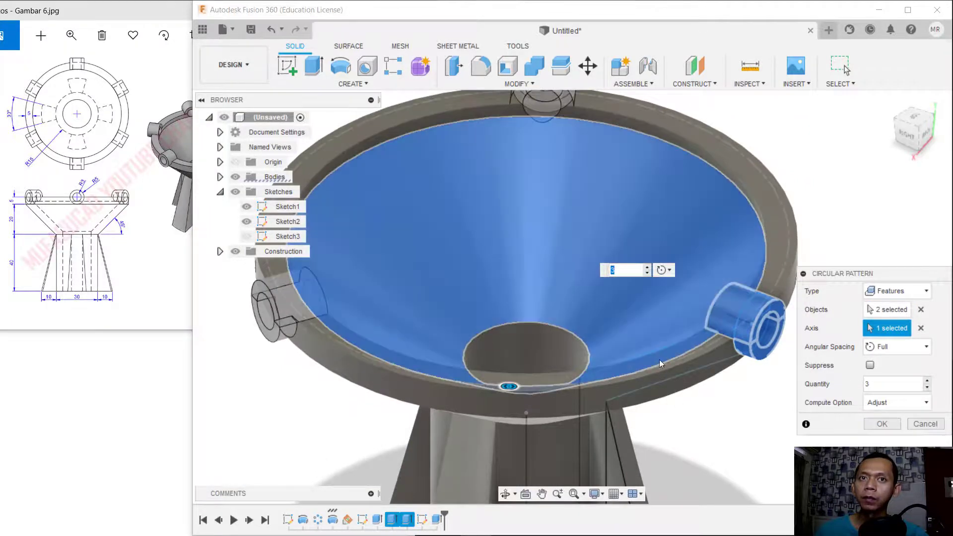
pyautogui.keyDown('shift'); pyautogui.moveTo(659, 422); pyautogui.dragTo(677, 406, button='middle'); pyautogui.keyUp('shift')
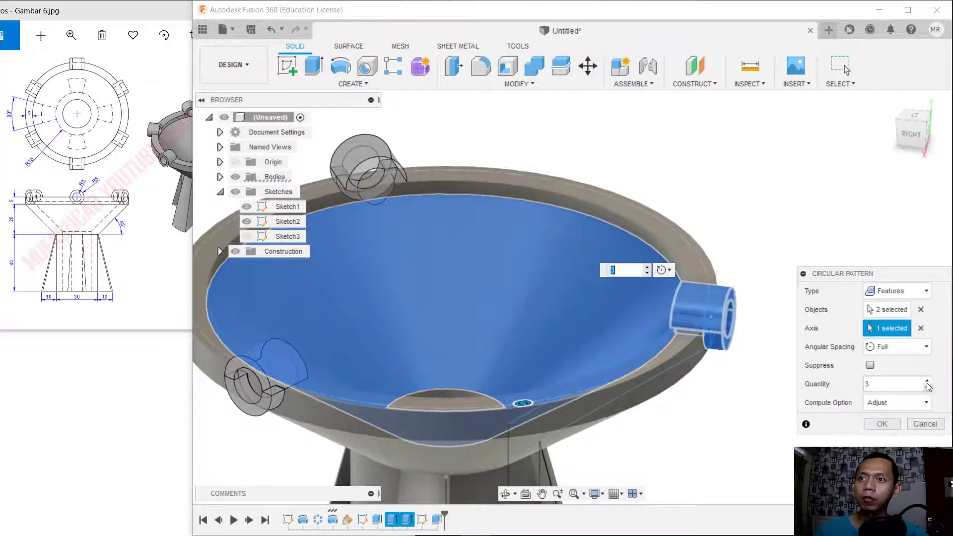
pyautogui.click(927, 381)
pyautogui.click(927, 382)
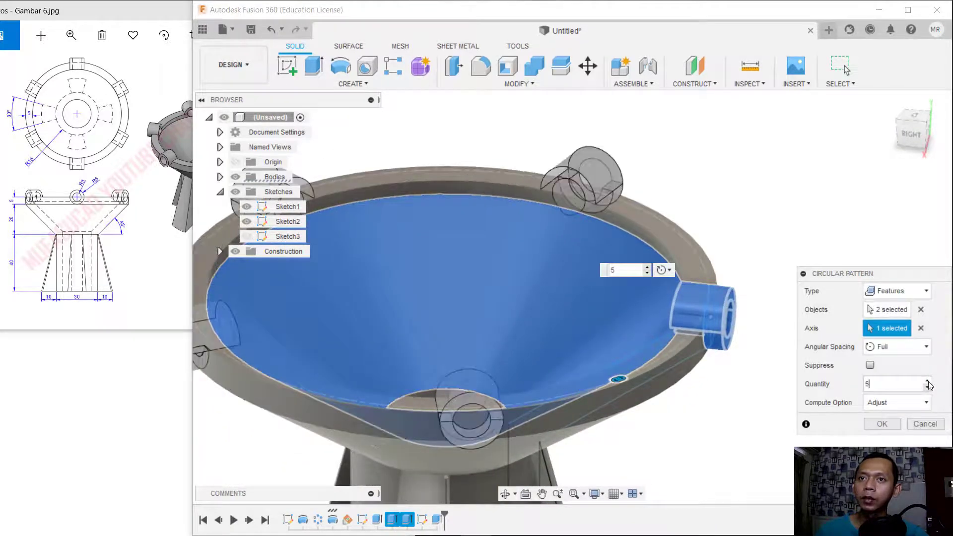
pyautogui.click(927, 382)
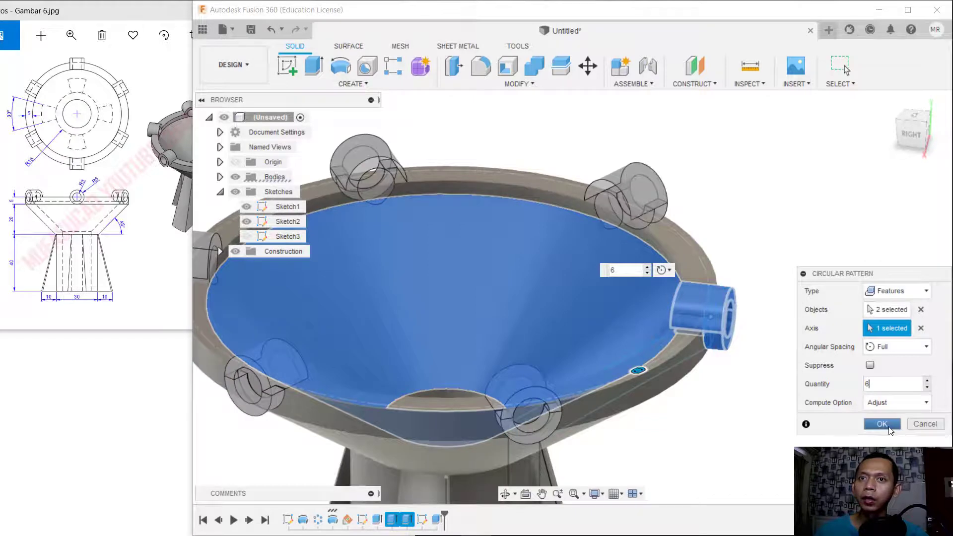
pyautogui.click(882, 424)
# Step: Start a circular pattern of type Faces with the inner hole face of the original rim ring as its object
pyautogui.keyDown('shift'); pyautogui.moveTo(749, 425); pyautogui.dragTo(661, 415, button='middle'); pyautogui.keyUp('shift')
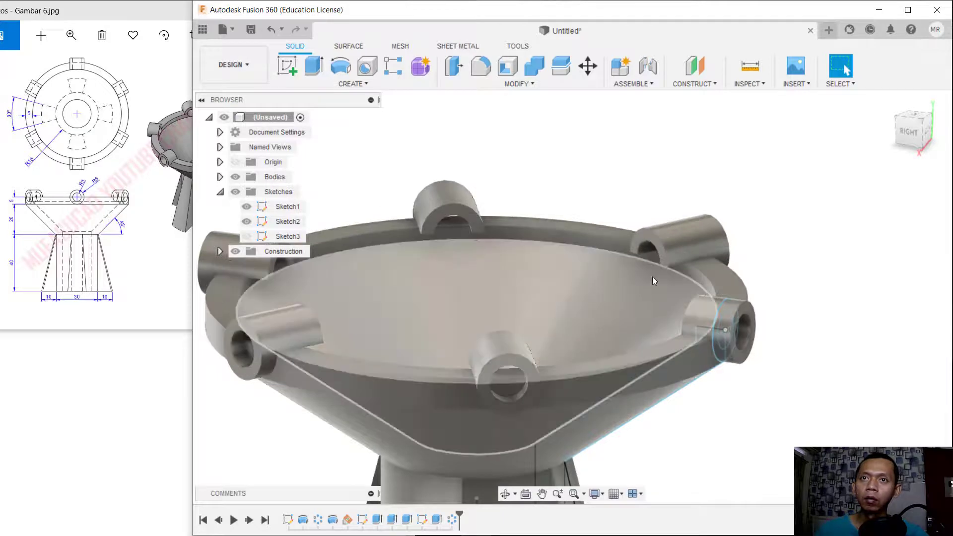
pyautogui.moveTo(815, 278)
pyautogui.keyDown('shift'); pyautogui.mouseDown(button='middle')
pyautogui.moveTo(729, 291)
pyautogui.moveTo(817, 263)
pyautogui.mouseUp(button='middle'); pyautogui.keyUp('shift')
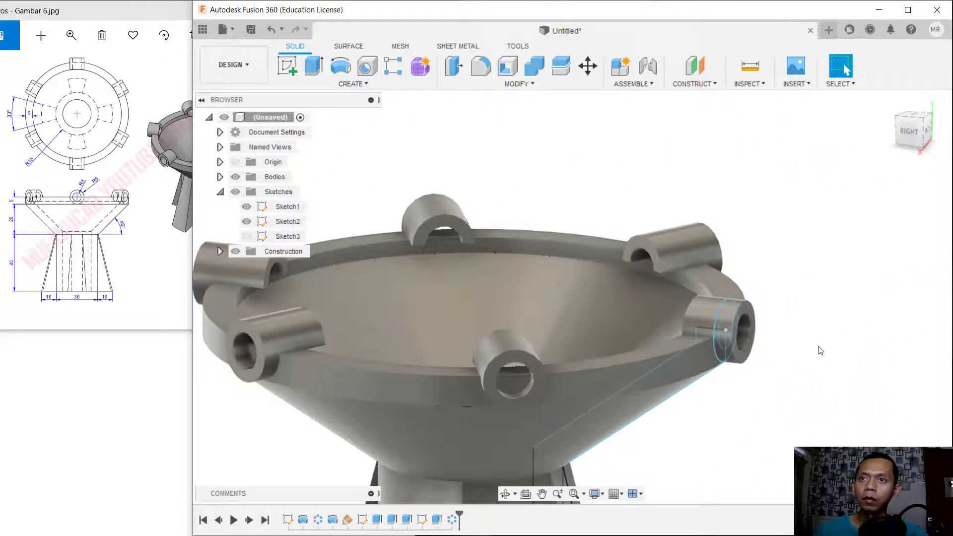
pyautogui.keyDown('shift'); pyautogui.moveTo(820, 350); pyautogui.dragTo(786, 384, button='middle'); pyautogui.keyUp('shift')
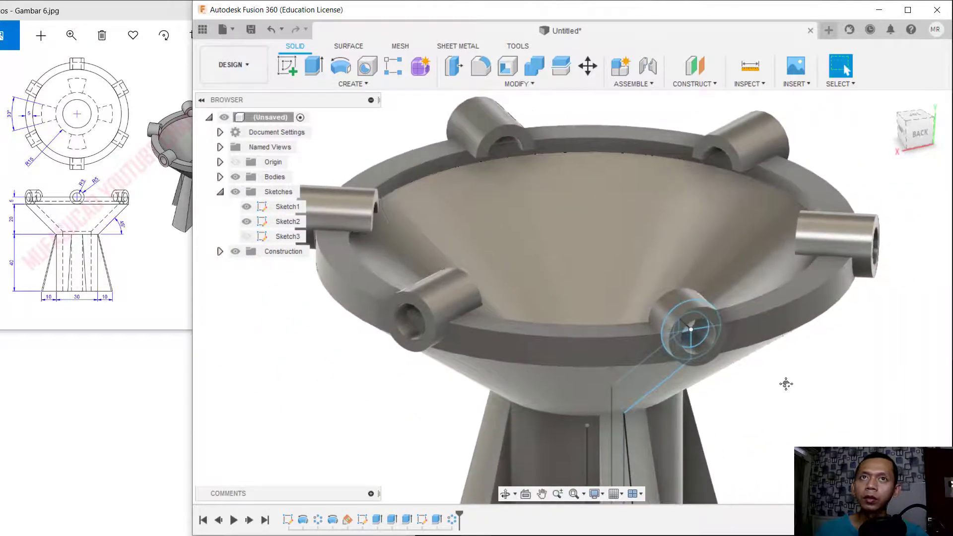
pyautogui.click(353, 83)
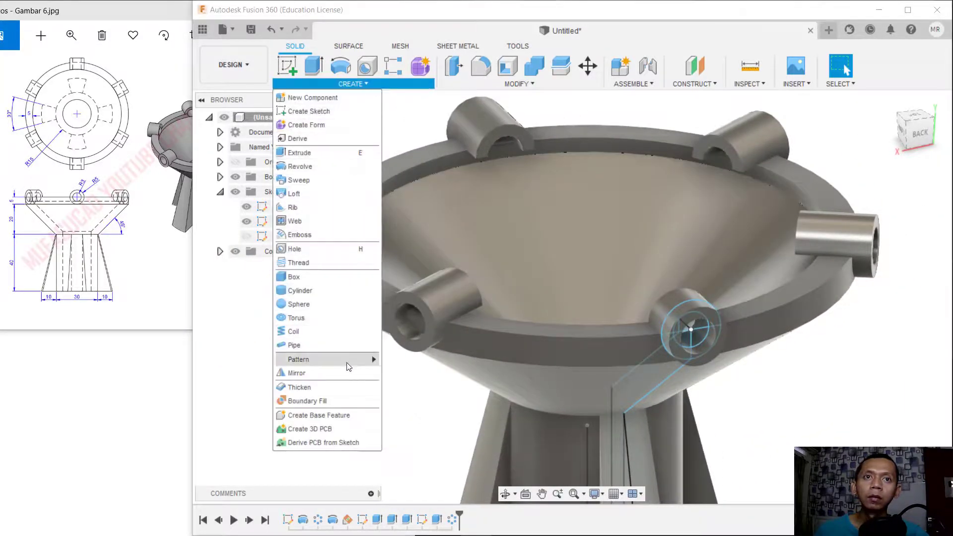
pyautogui.moveTo(323, 359)
pyautogui.click(421, 373)
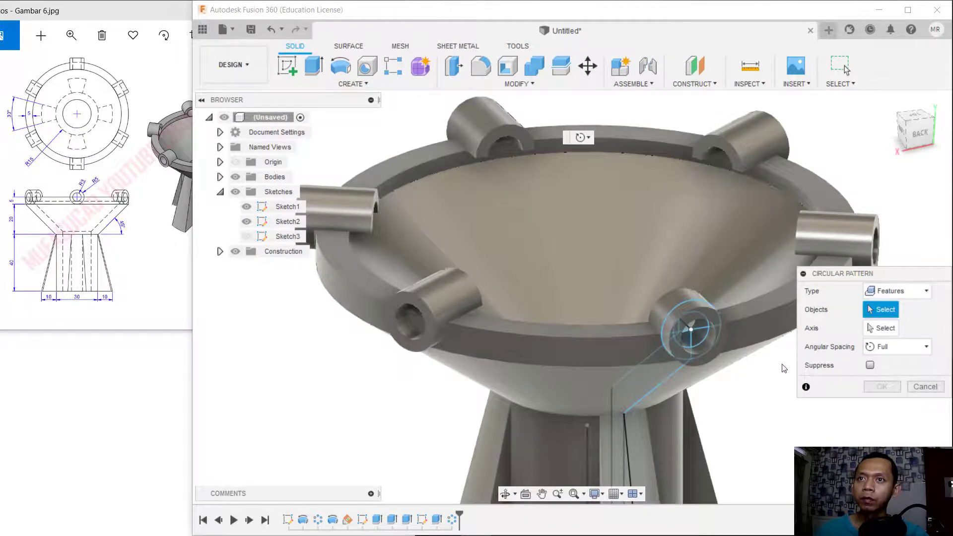
pyautogui.scroll(5, 776, 366)
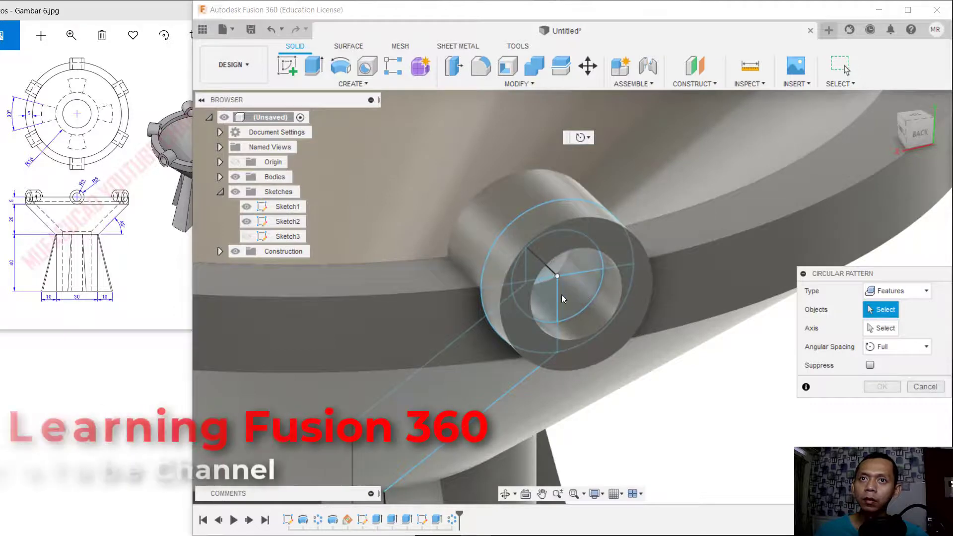
pyautogui.click(924, 293)
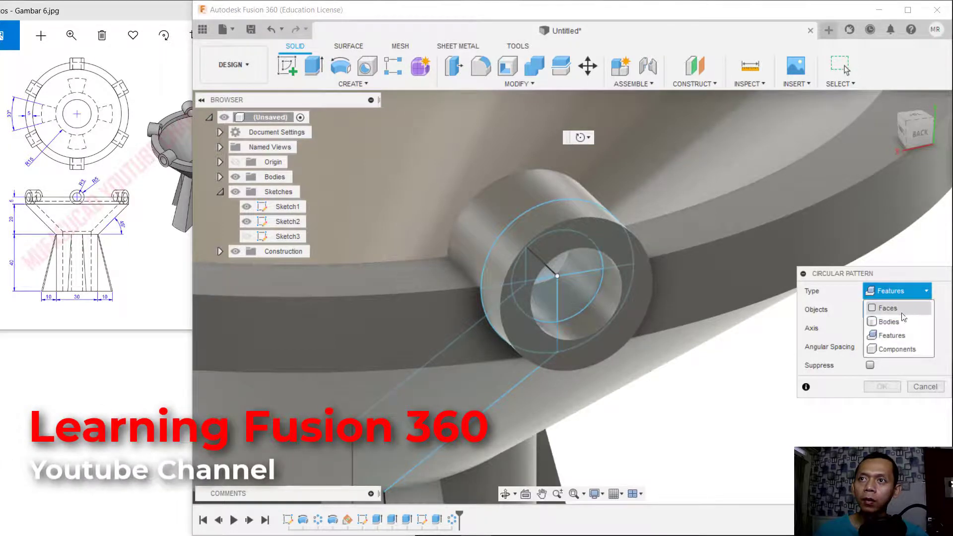
pyautogui.click(898, 308)
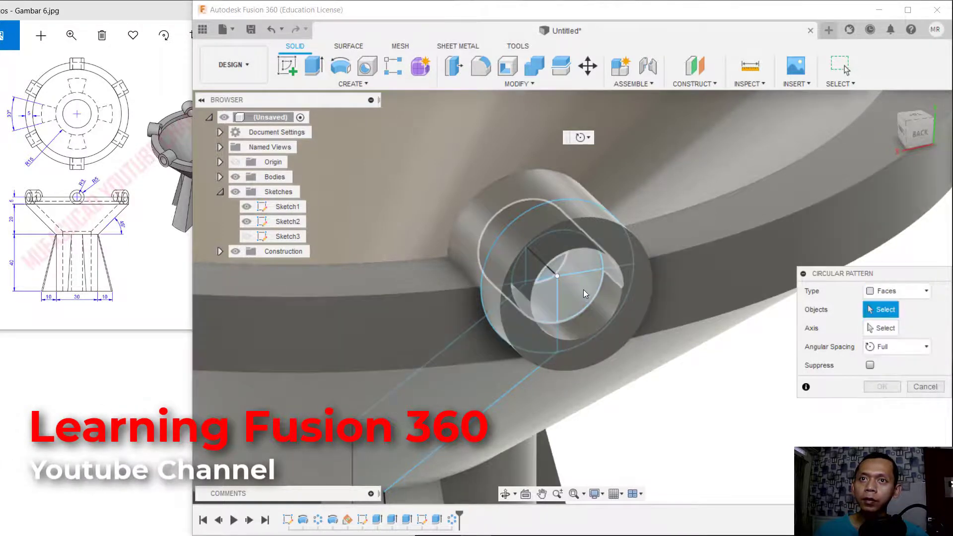
pyautogui.click(579, 293)
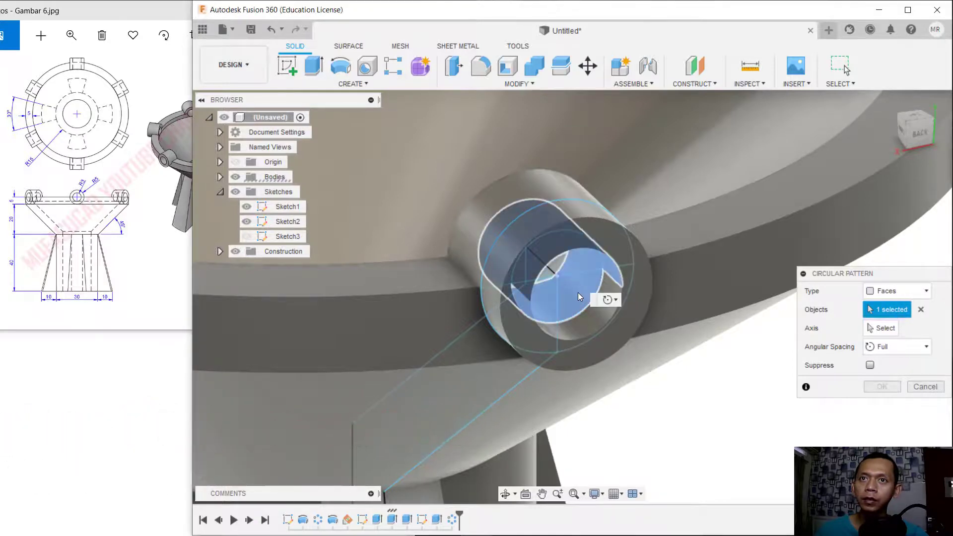
# Step: Use the bowl's conical inner face as the axis and create 6 instances of the hole face with full angular spacing
pyautogui.scroll(-5, 704, 345)
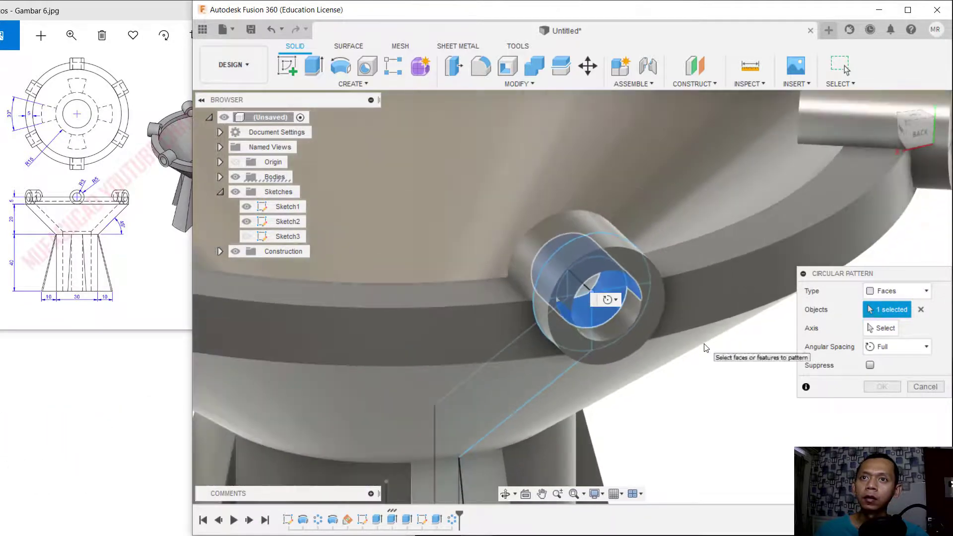
pyautogui.scroll(-2, 728, 366)
pyautogui.click(887, 328)
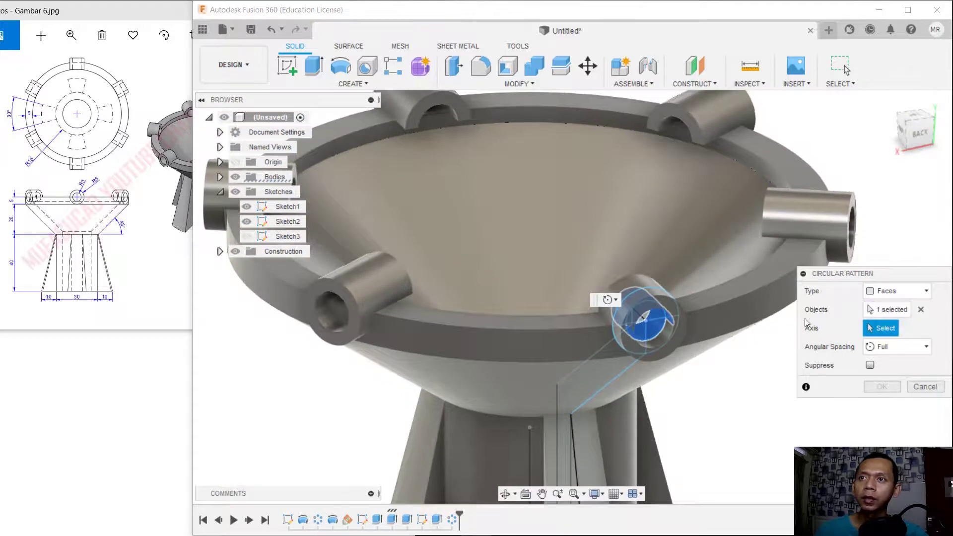
pyautogui.click(690, 233)
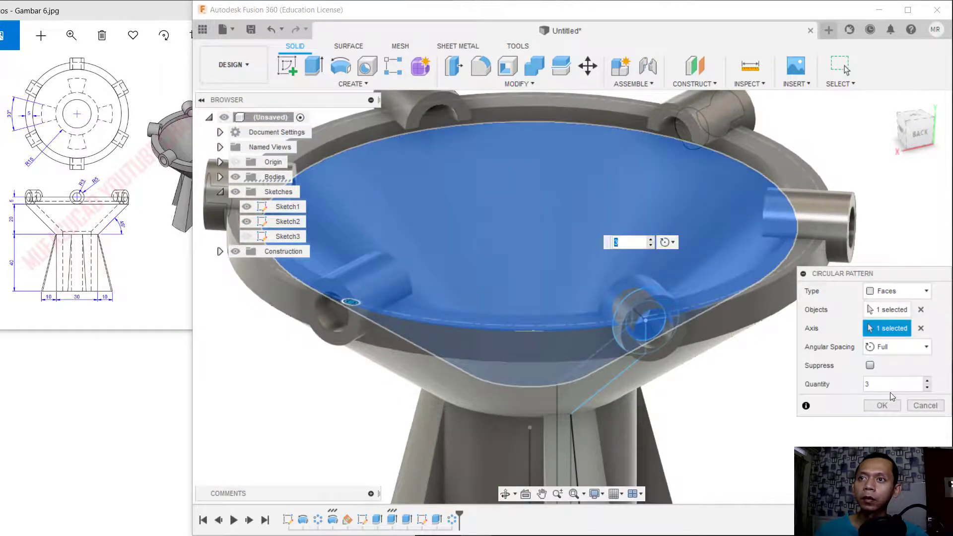
pyautogui.click(927, 382)
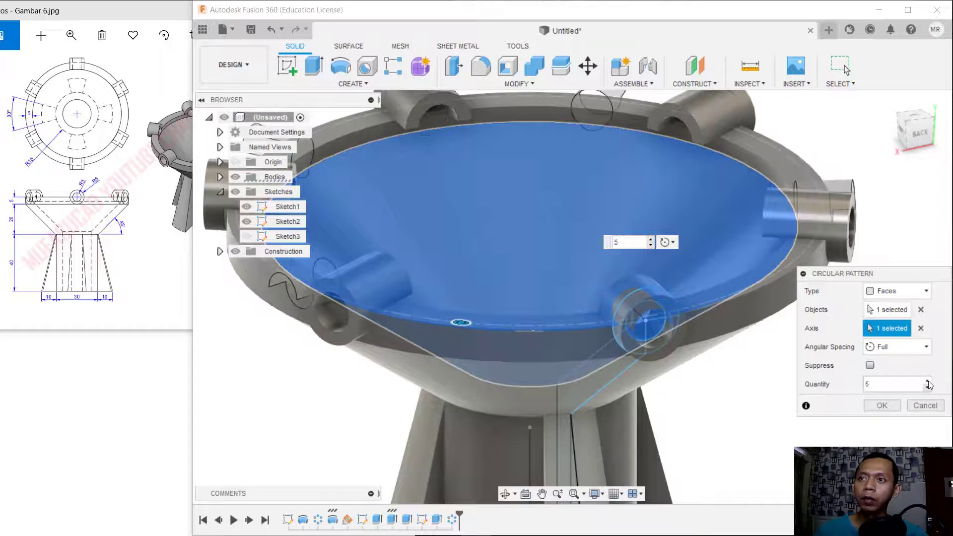
pyautogui.click(928, 381)
pyautogui.click(877, 406)
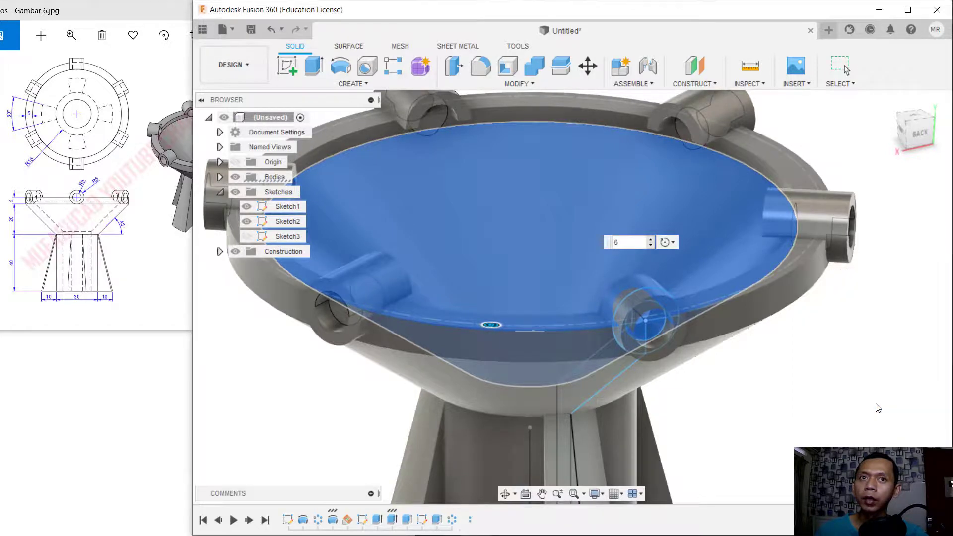
# Step: Show Sketch3 and extrude its circular profile upward as a cut to trim the patterned rings inside the rim
pyautogui.scroll(-5, 830, 407)
pyautogui.keyDown('shift'); pyautogui.moveTo(717, 408); pyautogui.dragTo(761, 348, button='middle'); pyautogui.keyUp('shift')
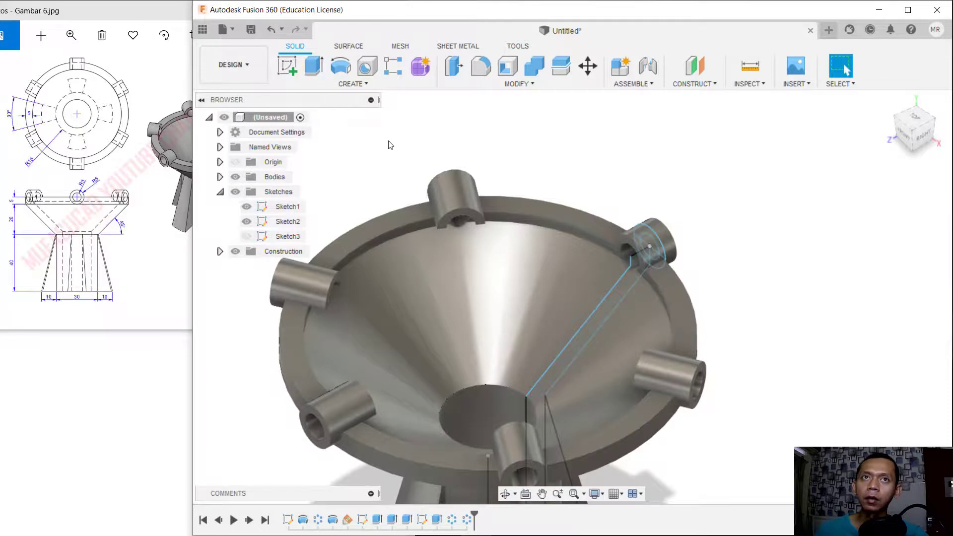
pyautogui.click(252, 237)
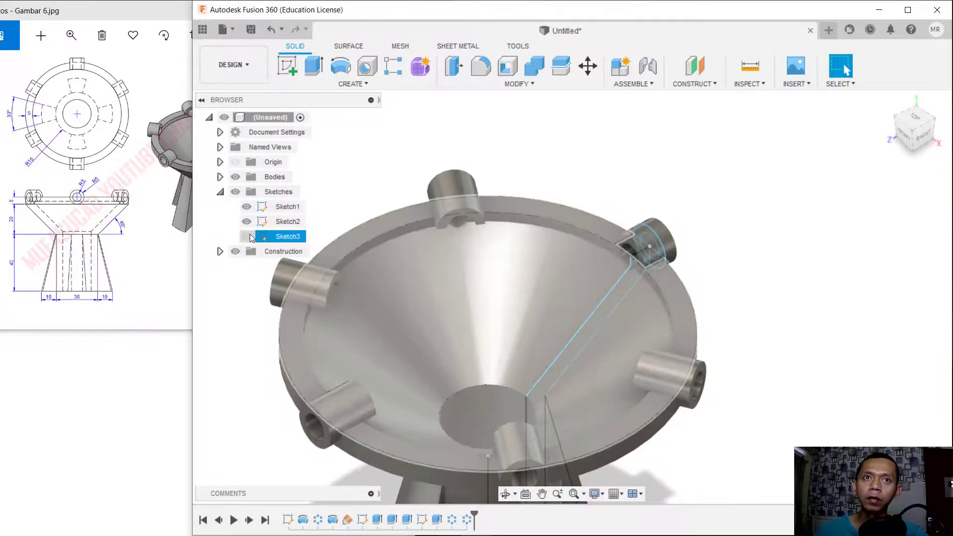
pyautogui.click(247, 236)
pyautogui.click(347, 234)
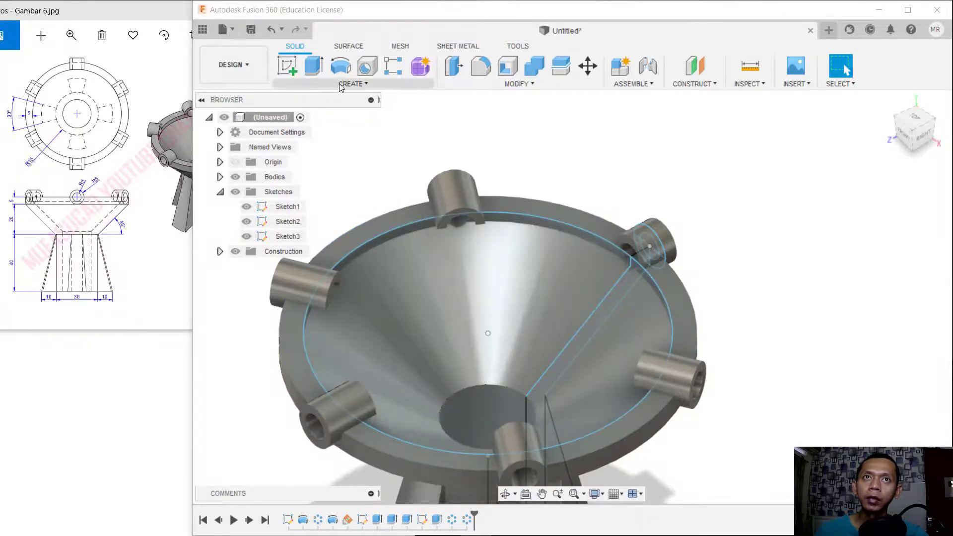
pyautogui.click(314, 66)
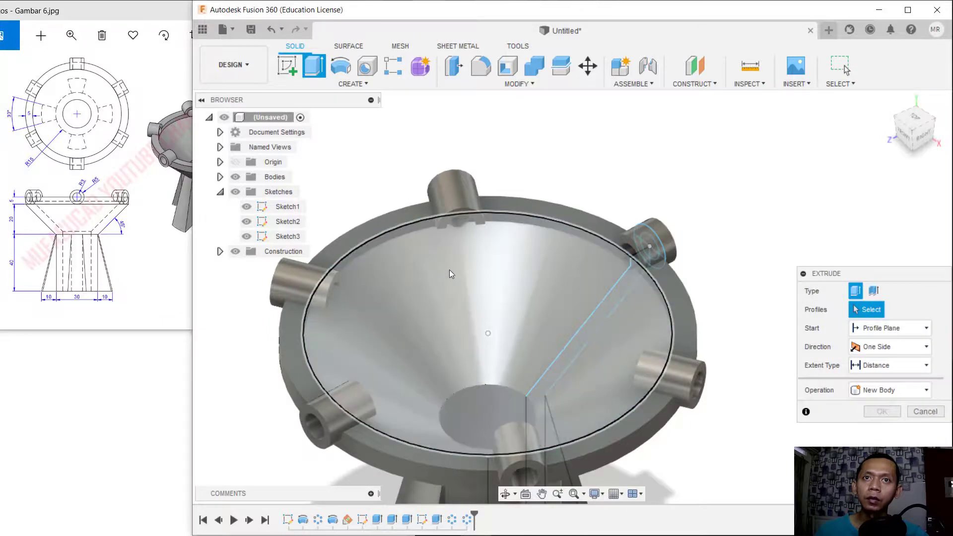
pyautogui.click(448, 270)
pyautogui.moveTo(487, 317); pyautogui.dragTo(488, 225)
pyautogui.press('Return')
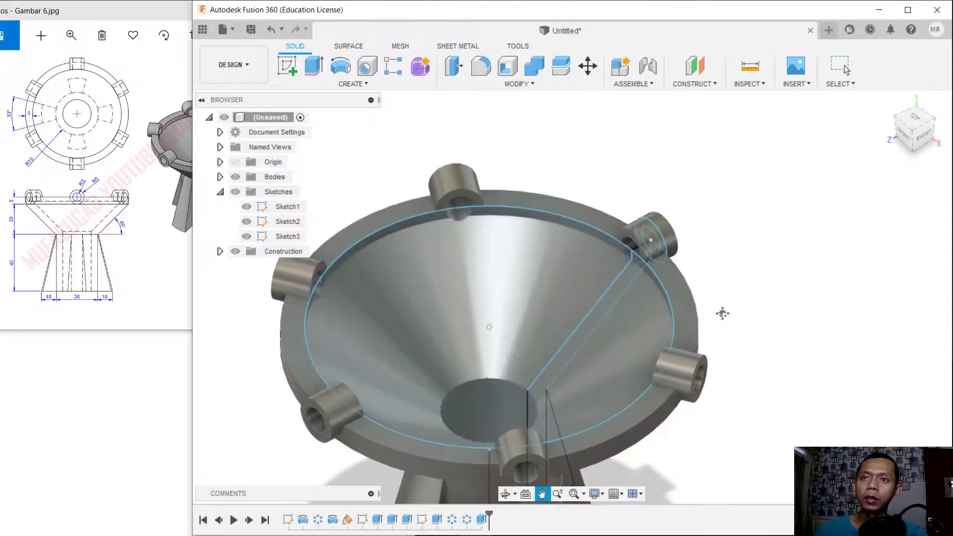
# Step: Hide Sketch3, Sketch2 and Sketch1 so that only the finished stand is displayed
pyautogui.moveTo(721, 313)
pyautogui.keyDown('shift'); pyautogui.mouseDown(button='middle')
pyautogui.moveTo(759, 341)
pyautogui.moveTo(767, 315)
pyautogui.moveTo(771, 331)
pyautogui.moveTo(596, 342)
pyautogui.mouseUp(button='middle'); pyautogui.keyUp('shift')
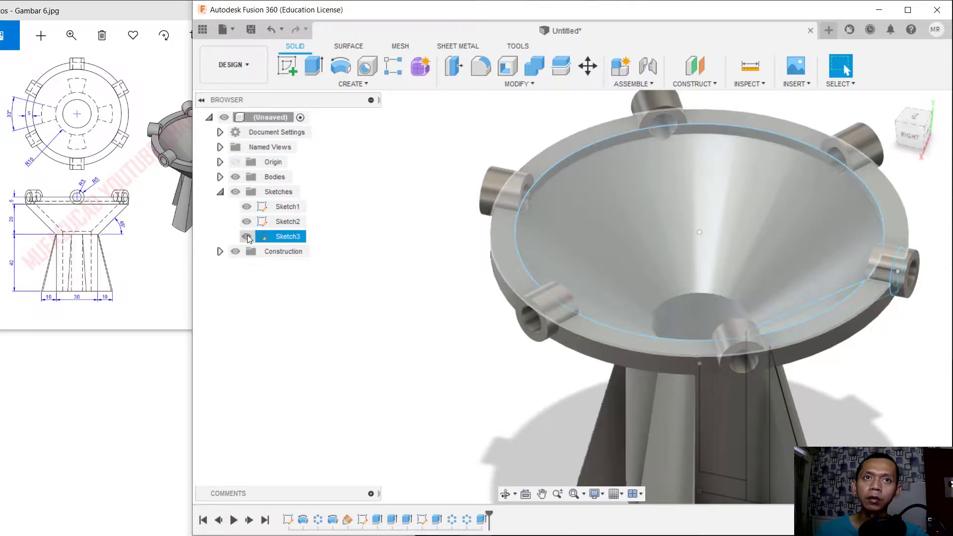
pyautogui.click(247, 237)
pyautogui.click(246, 222)
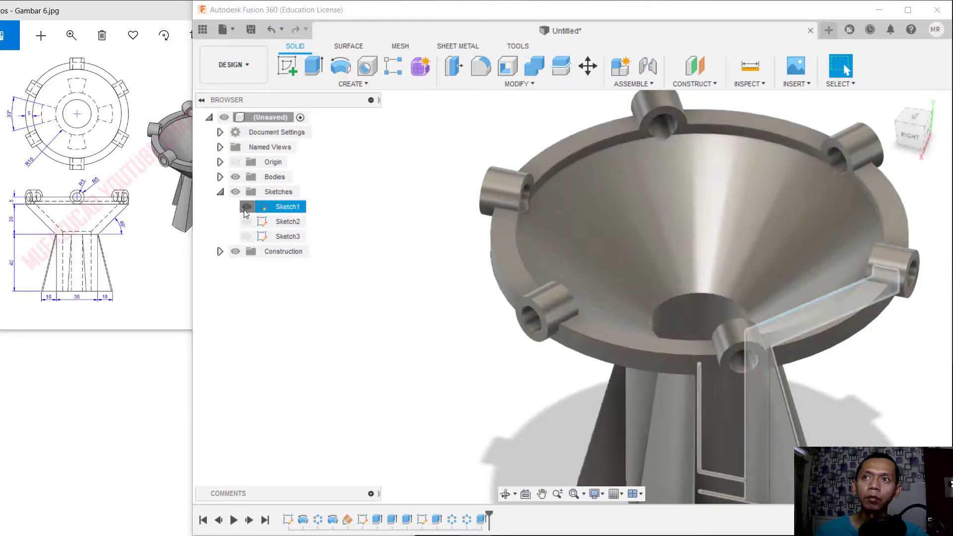
pyautogui.click(244, 210)
pyautogui.scroll(-3, 666, 270)
pyautogui.moveTo(752, 323)
pyautogui.keyDown('shift'); pyautogui.mouseDown(button='middle')
pyautogui.moveTo(732, 309)
pyautogui.moveTo(767, 351)
pyautogui.moveTo(787, 347)
pyautogui.moveTo(774, 347)
pyautogui.mouseUp(button='middle'); pyautogui.keyUp('shift')
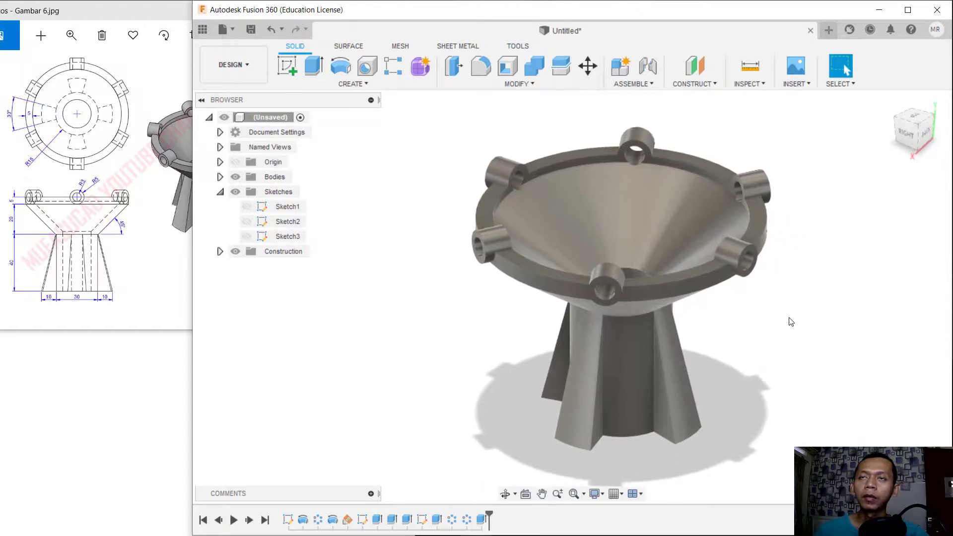